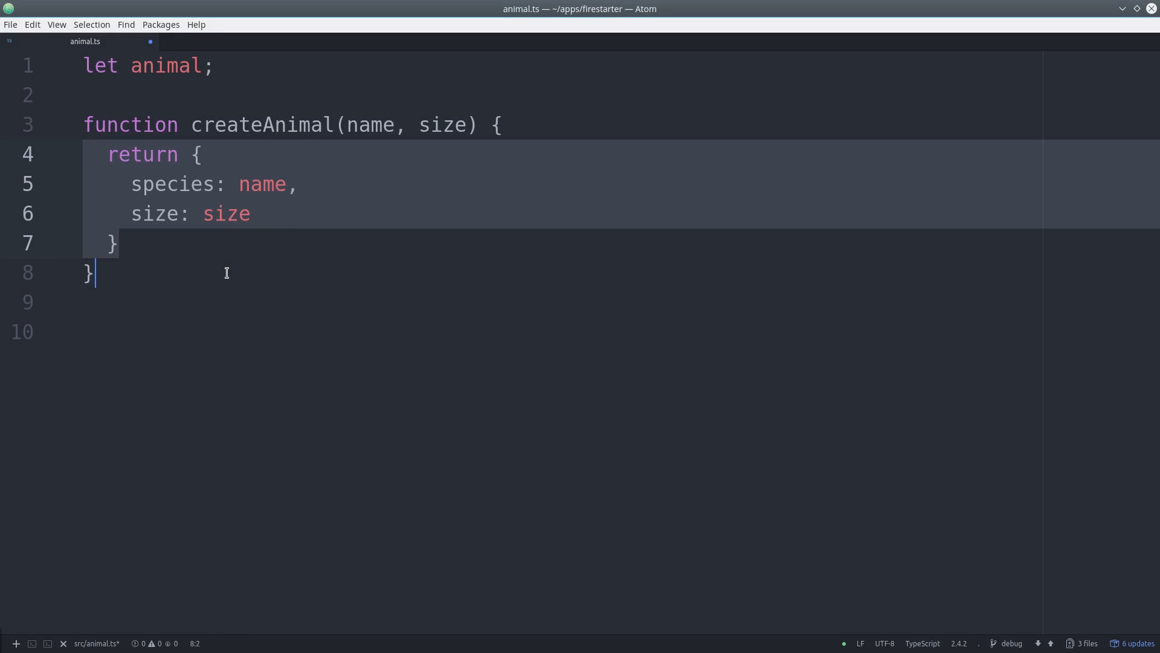
# Add the line animal = createAnimal('Canine', 500) below the createAnimal function.
pyautogui.click(226, 273)
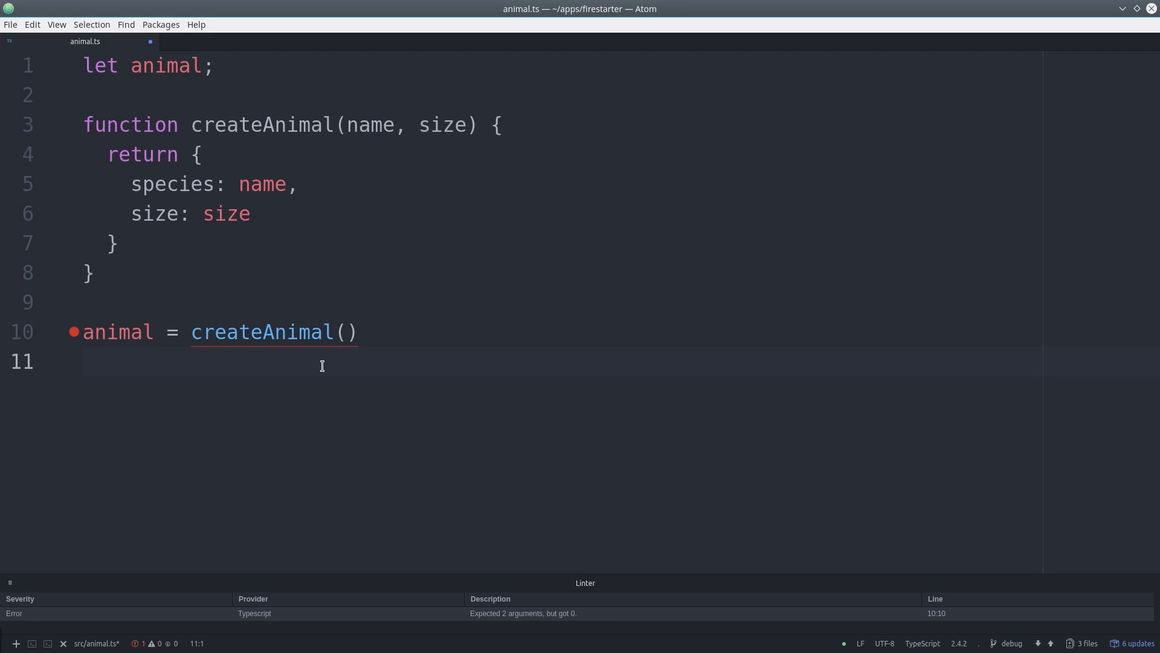
pyautogui.write("'Canine', 500")
pyautogui.click(413, 354)
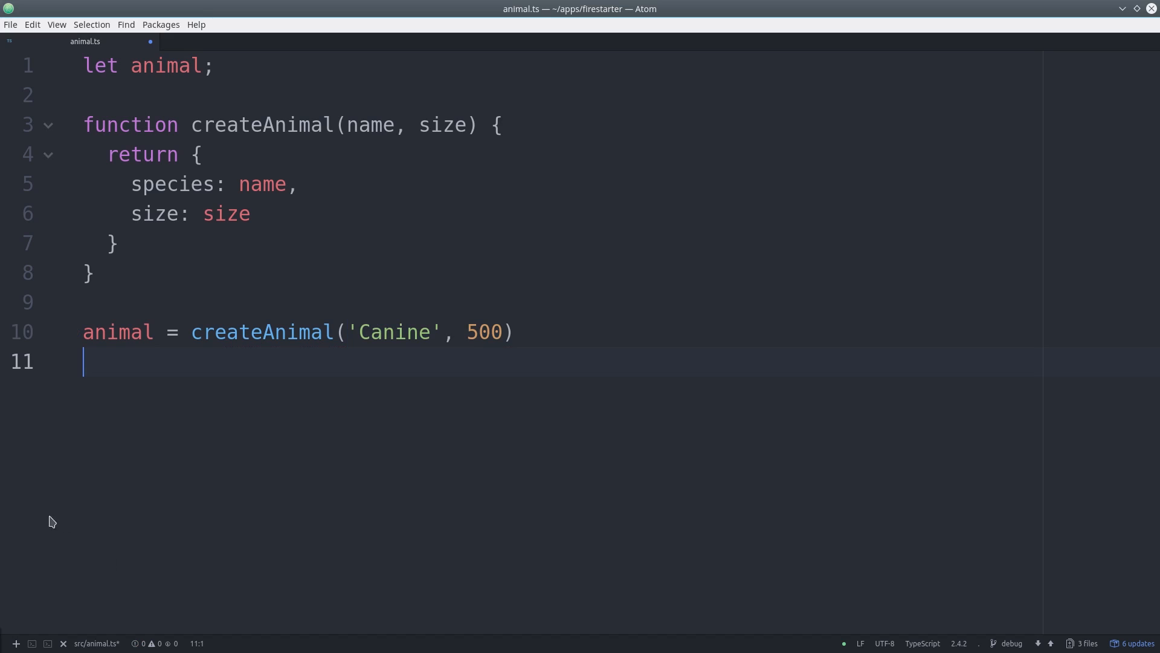
pyautogui.press('Left')
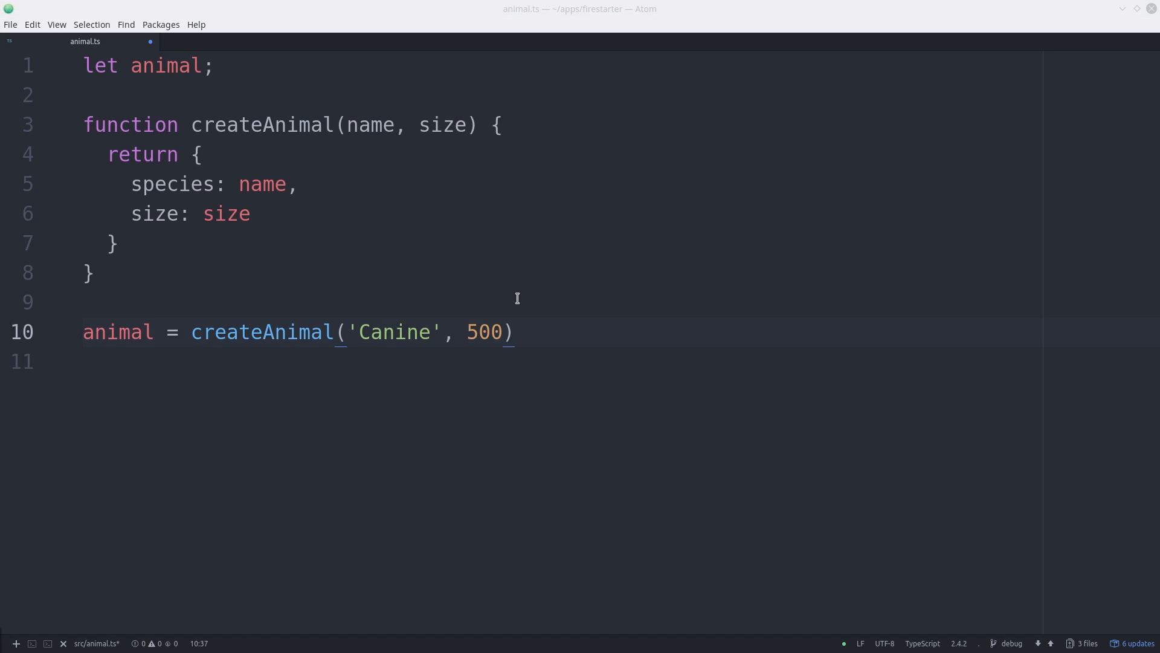
# Try assigning a string to animal on a new line, then remove that assignment.
pyautogui.press('Return')
pyautogui.press('Return')
pyautogui.write('a')
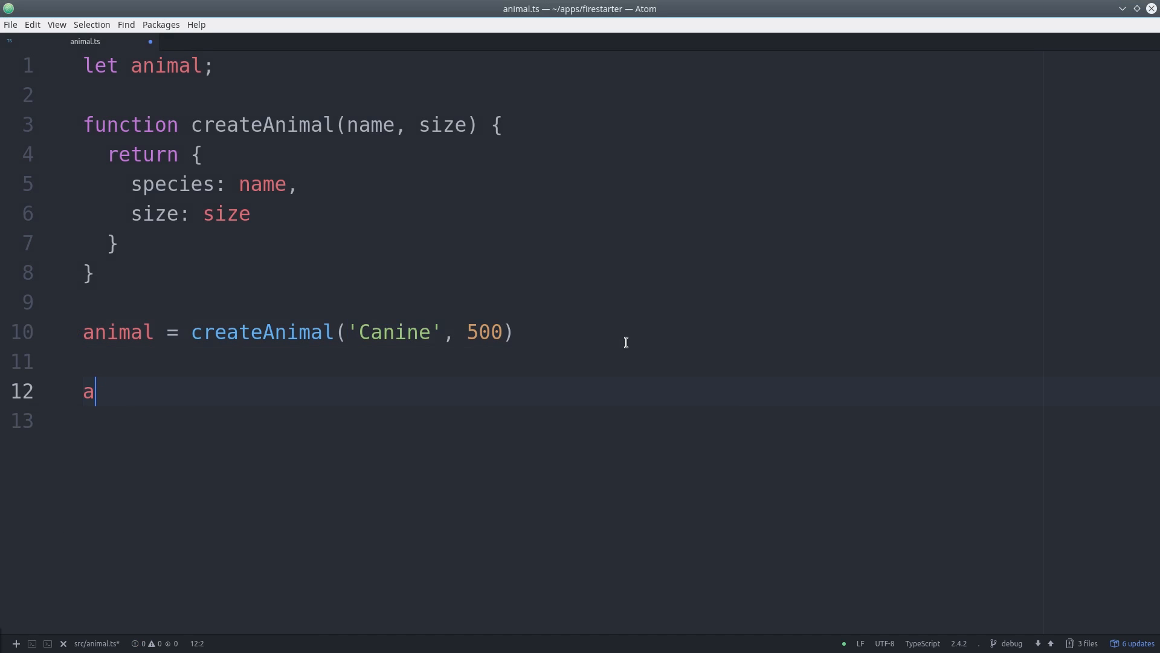
pyautogui.write('nimal')
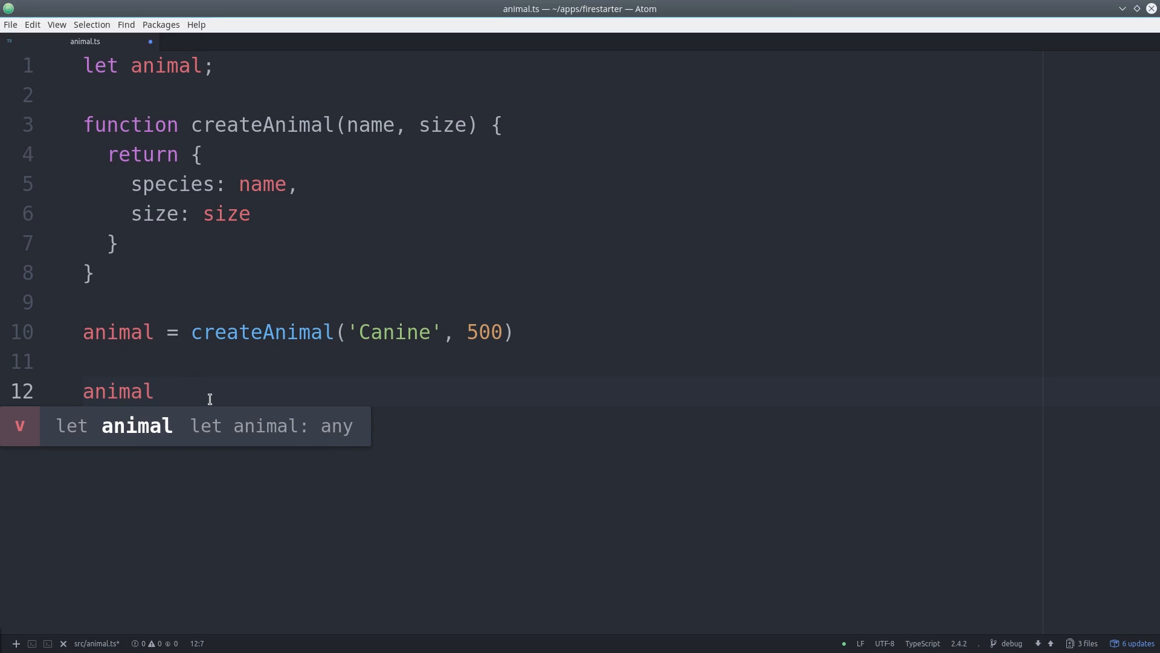
pyautogui.write(' = ')
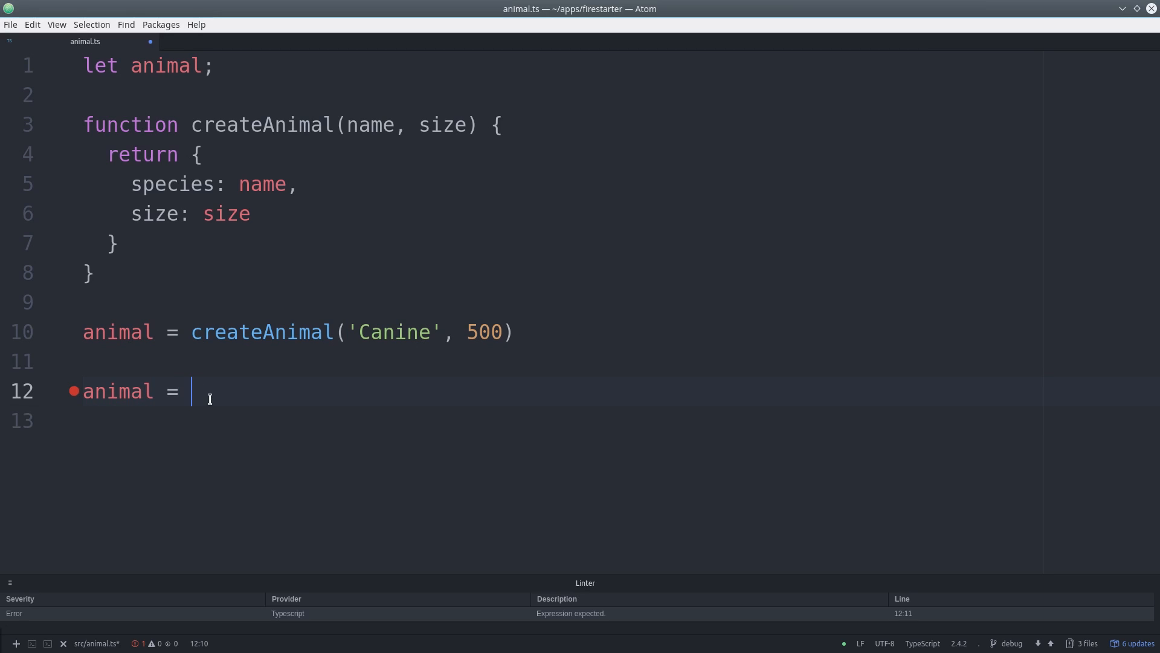
pyautogui.write("'string'")
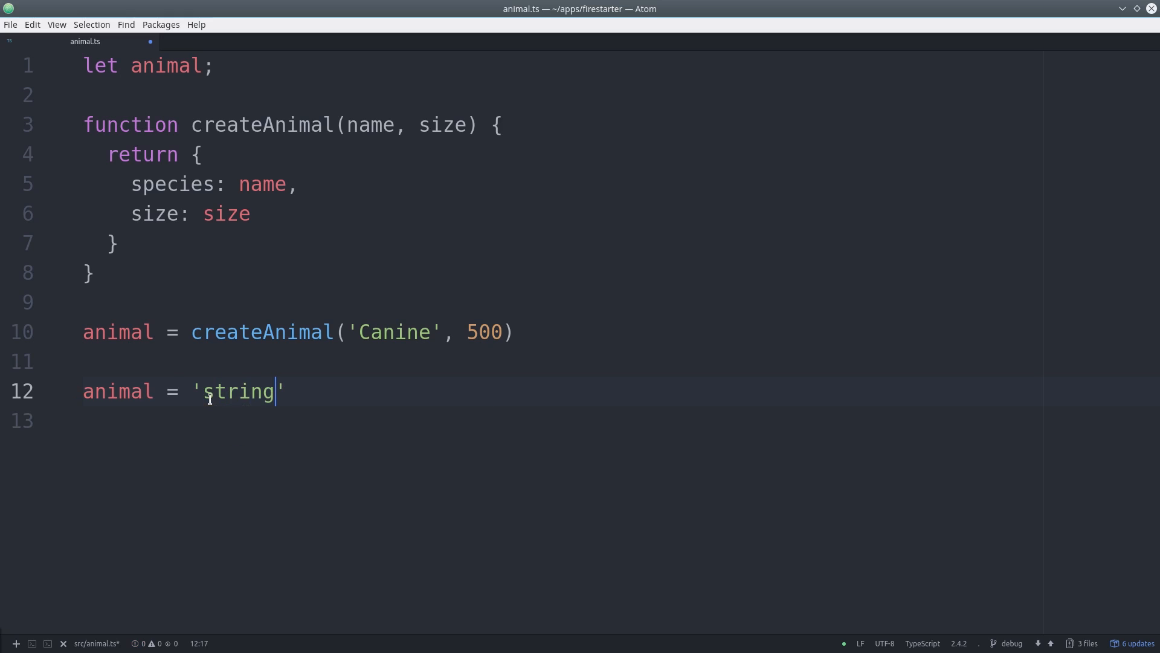
pyautogui.press('Return')
pyautogui.click(306, 389)
pyautogui.hotkey('ctrl', 'shift', 'k')
pyautogui.hotkey('ctrl', 'shift', 'k')
pyautogui.write("'")
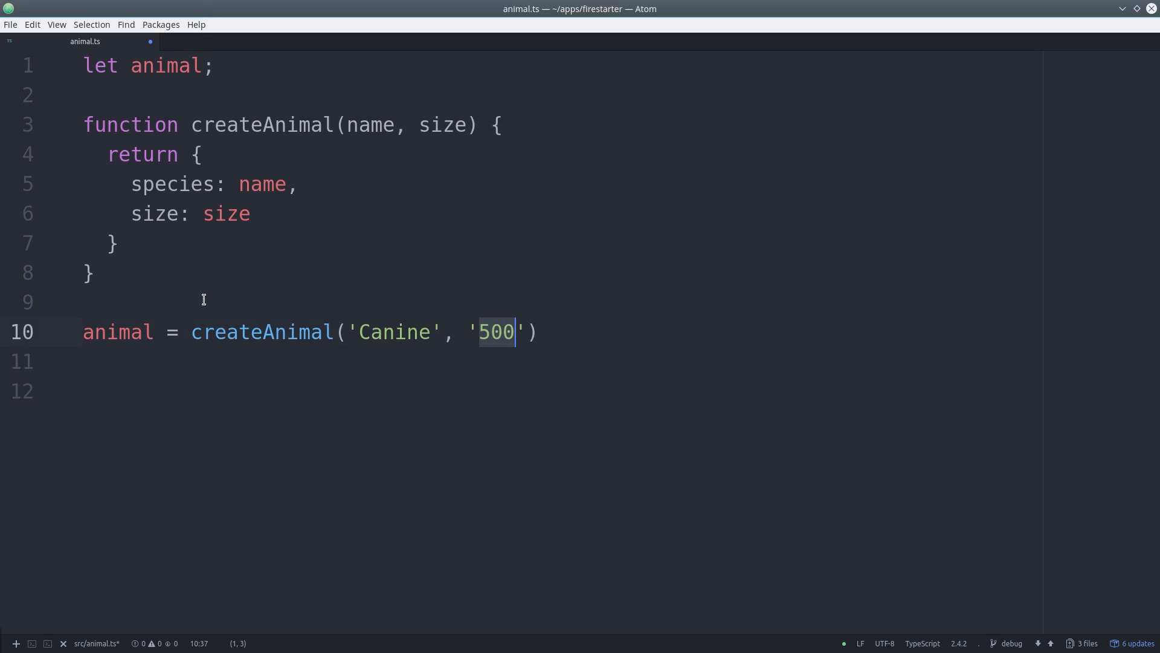
pyautogui.write('something')
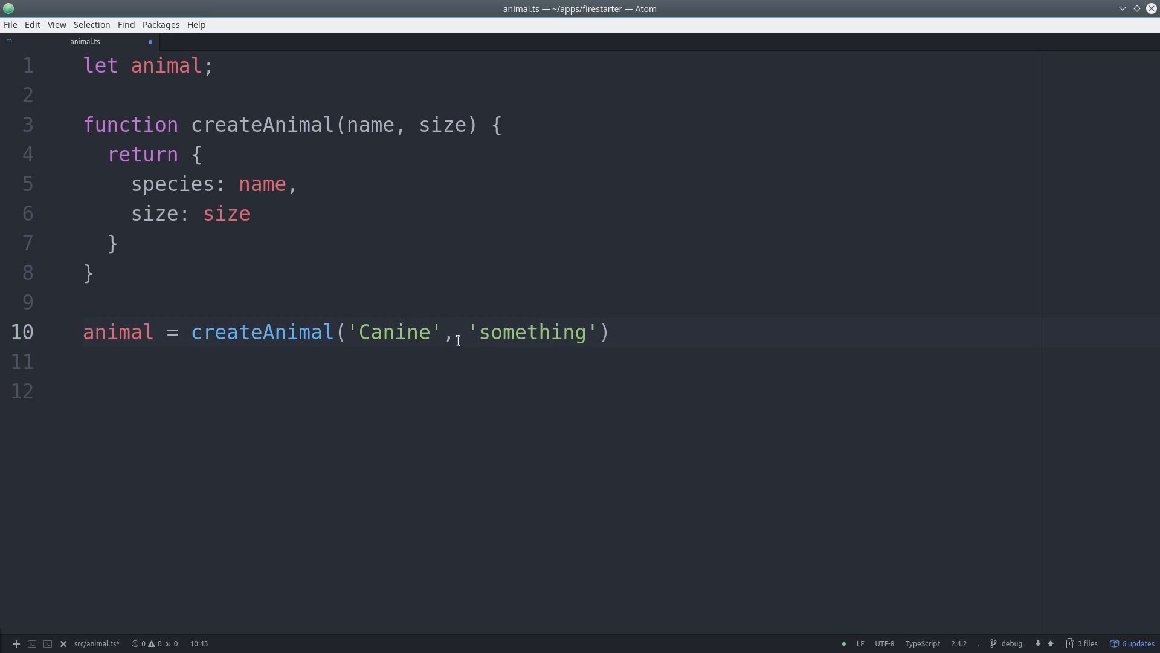
# Change the arguments to false and 'something' and hover animal to see its inferred type any.
pyautogui.moveTo(445, 332); pyautogui.dragTo(348, 331)
pyautogui.write('false')
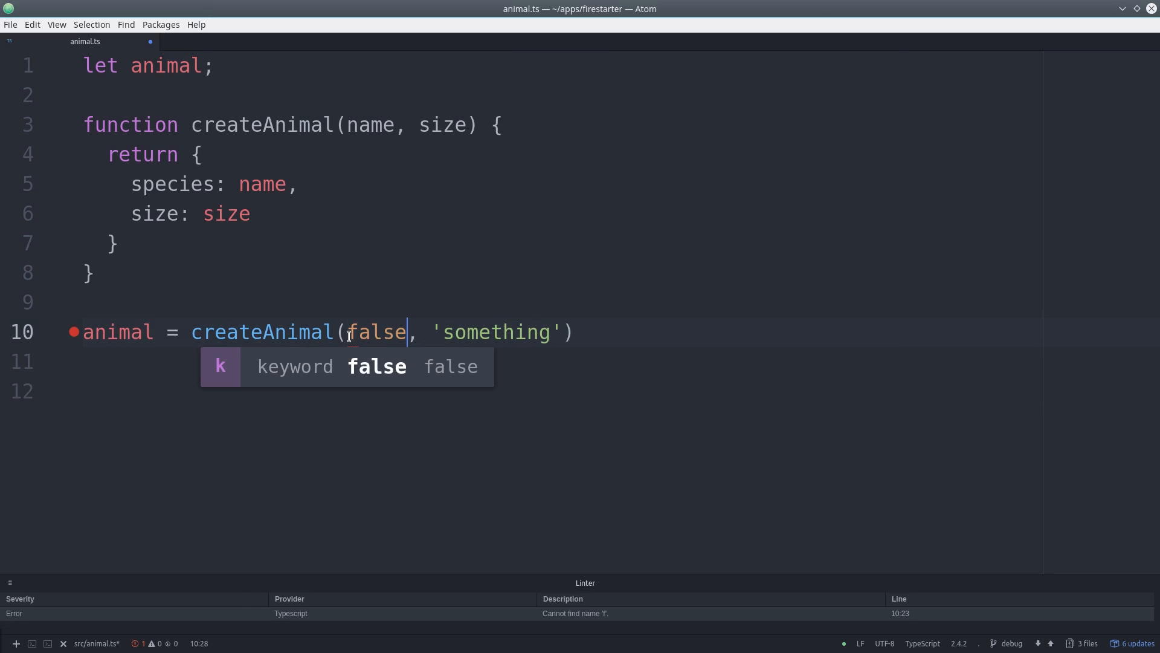
pyautogui.click(246, 469)
pyautogui.click(312, 331)
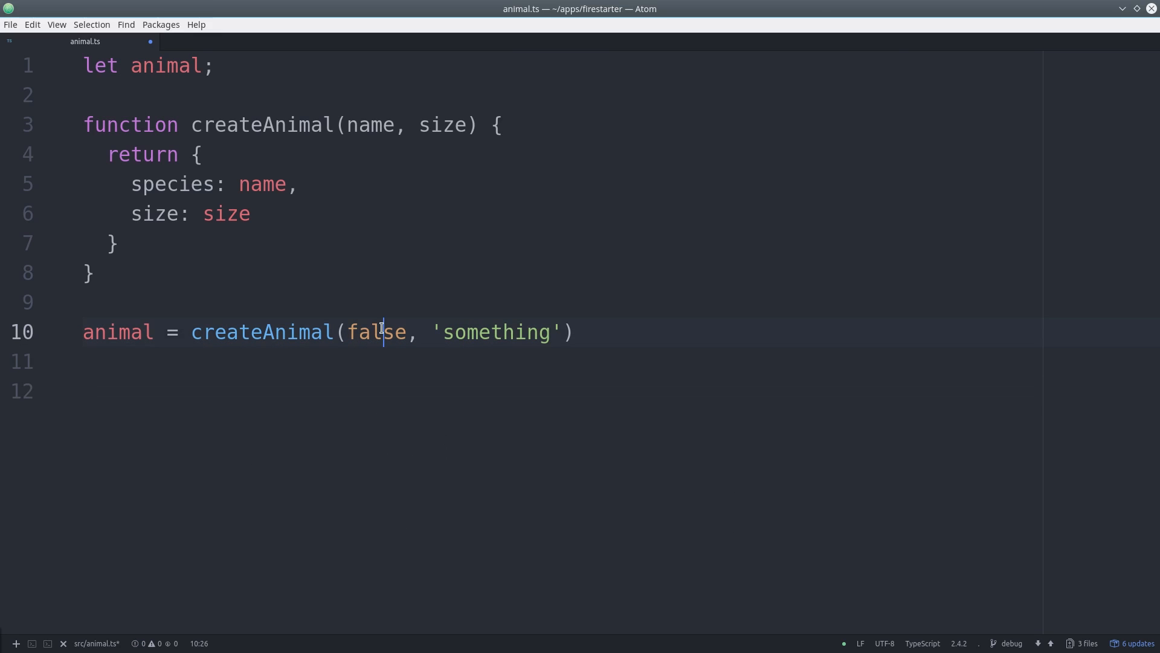
pyautogui.click(120, 332)
pyautogui.moveTo(119, 333)
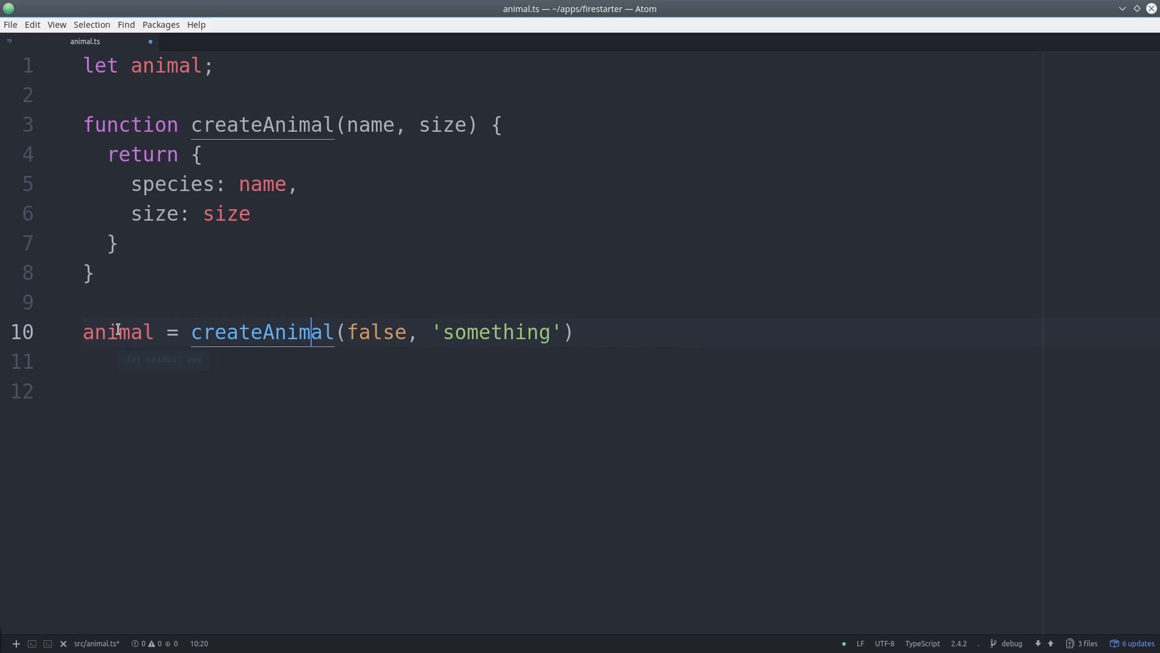
pyautogui.click(108, 334)
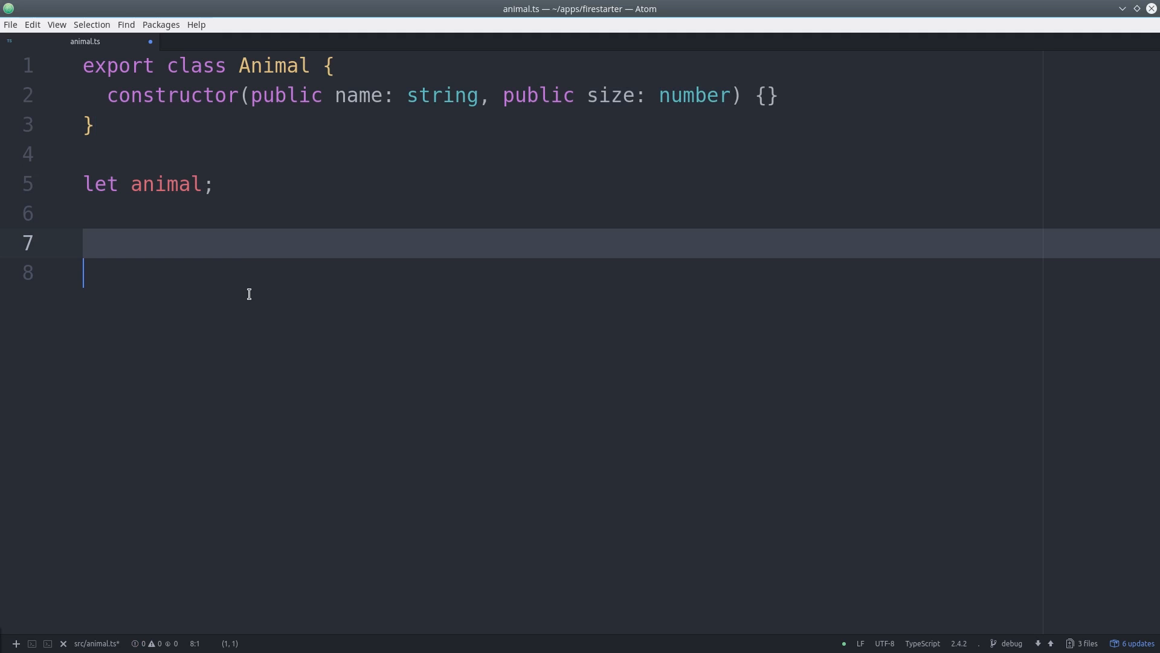
# Type the createAnimal parameters and give it an Animal return type, checking the flagged error.
pyautogui.click(270, 185)
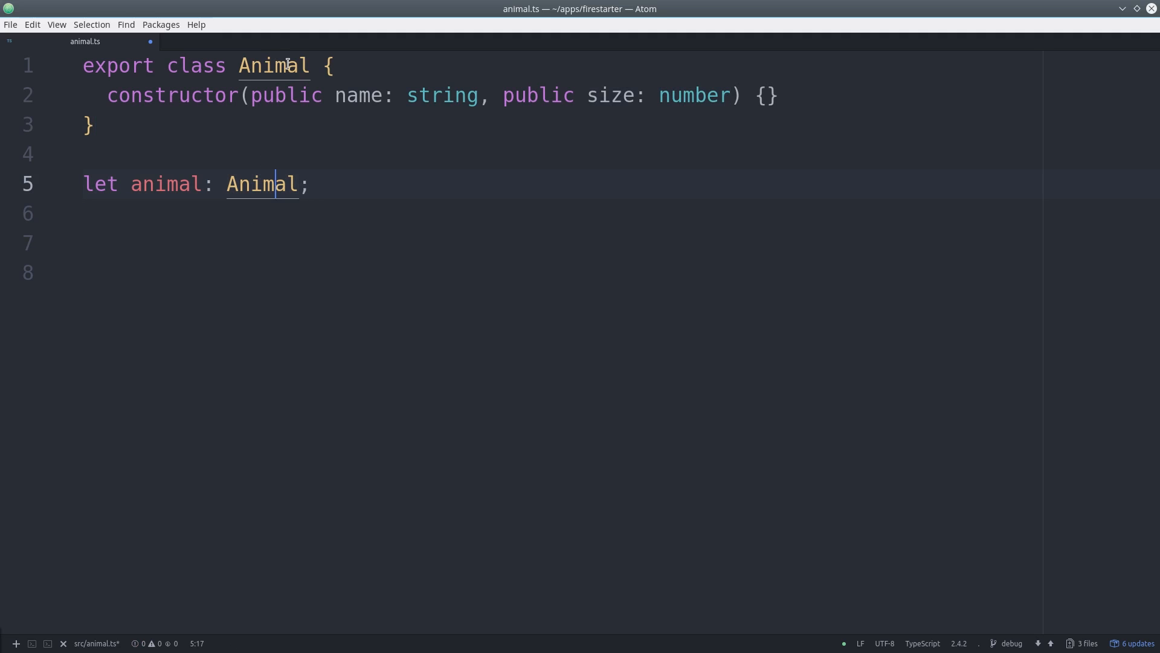
pyautogui.click(235, 252)
pyautogui.click(292, 266)
pyautogui.write('function createAnimal(name: string, size: number) {')
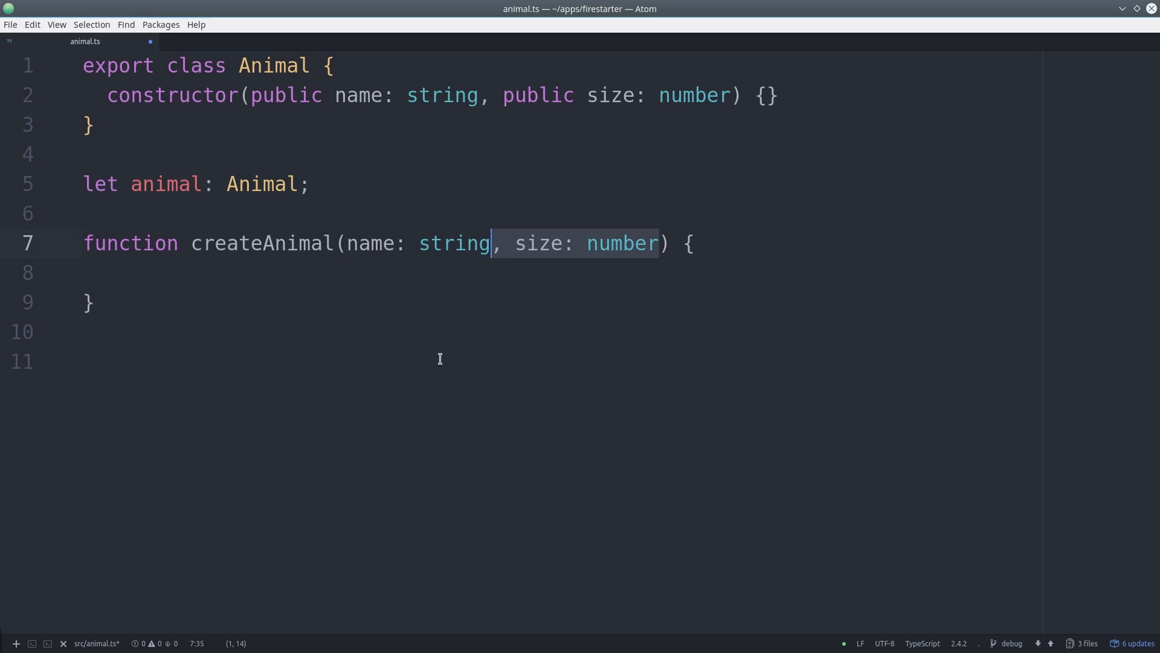
pyautogui.click(276, 266)
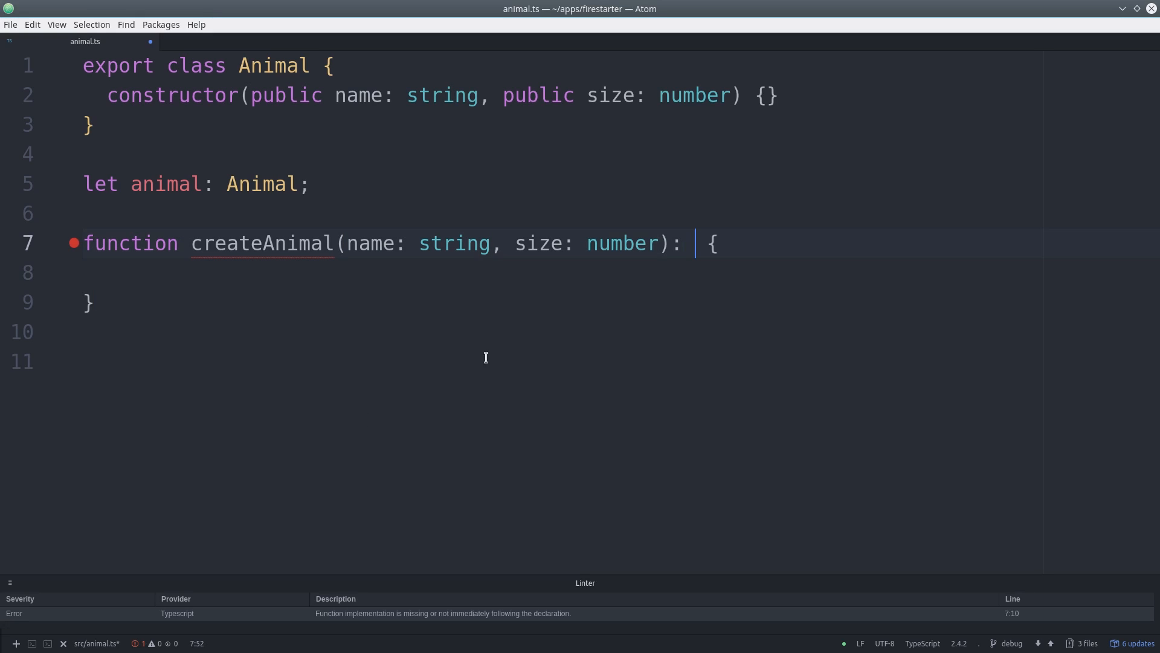
pyautogui.write('Animal')
pyautogui.click(739, 238)
pyautogui.moveTo(730, 243)
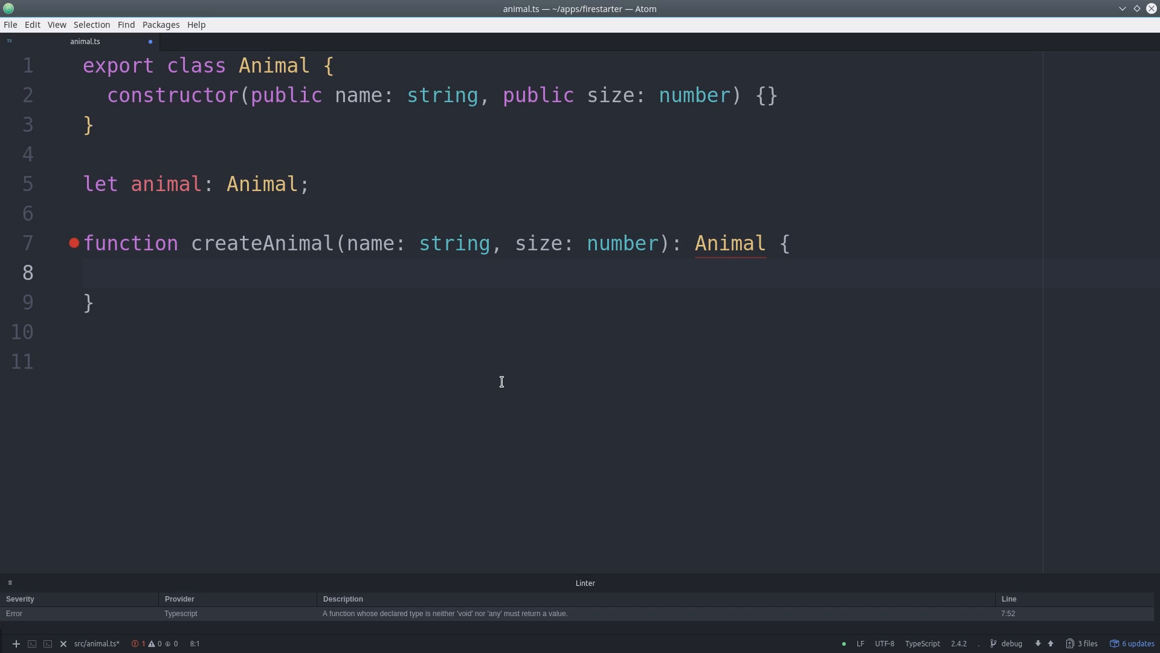
pyautogui.write('return new Animal(name, size)')
# Make createAnimal return new Animal(name, size) in its body.
pyautogui.click(319, 356)
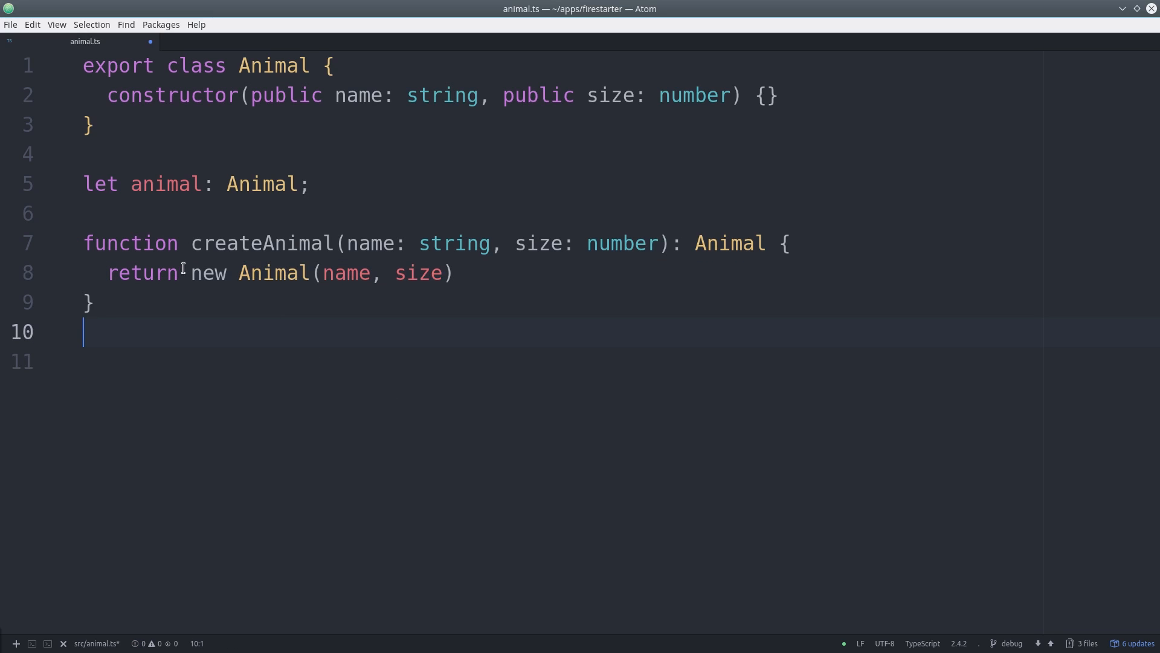
pyautogui.moveTo(184, 272); pyautogui.dragTo(461, 287)
pyautogui.click(156, 306)
pyautogui.click(385, 274)
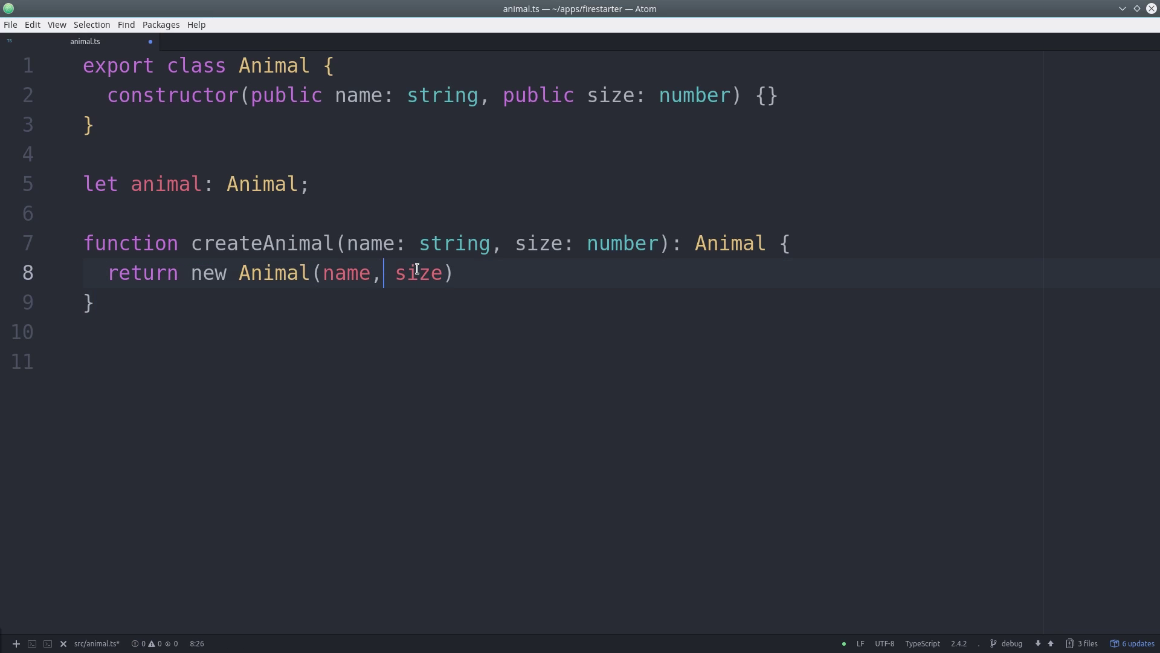
pyautogui.click(308, 327)
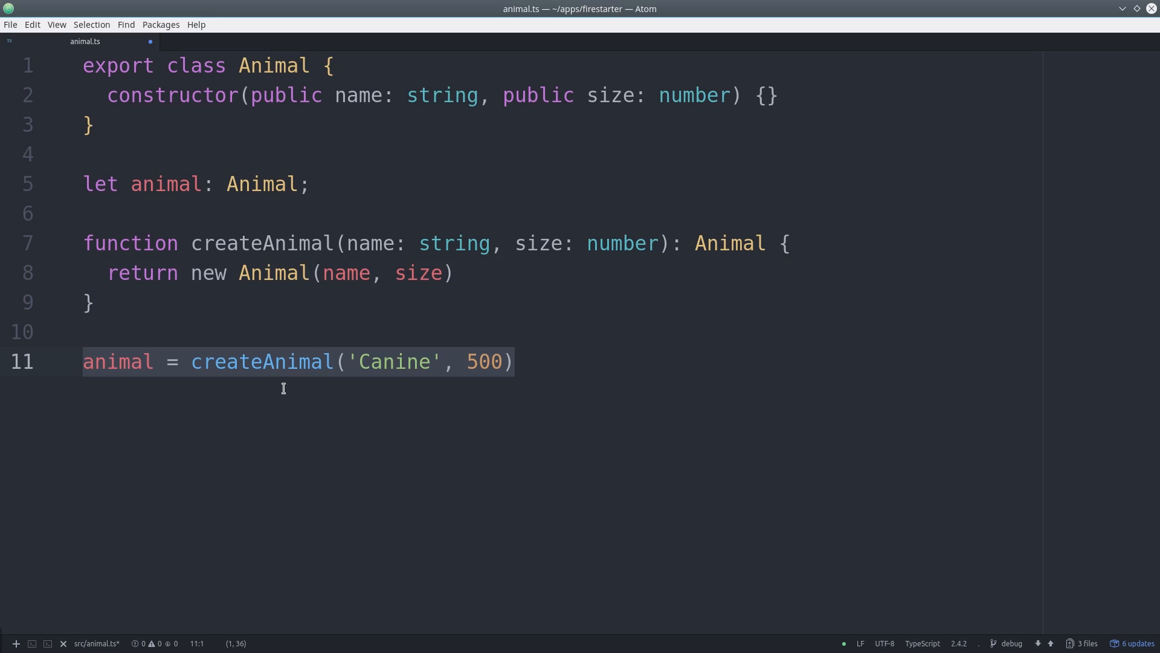
# Restore the createAnimal('Canine', 500) call and edit its arguments, then start a new line.
pyautogui.click(326, 503)
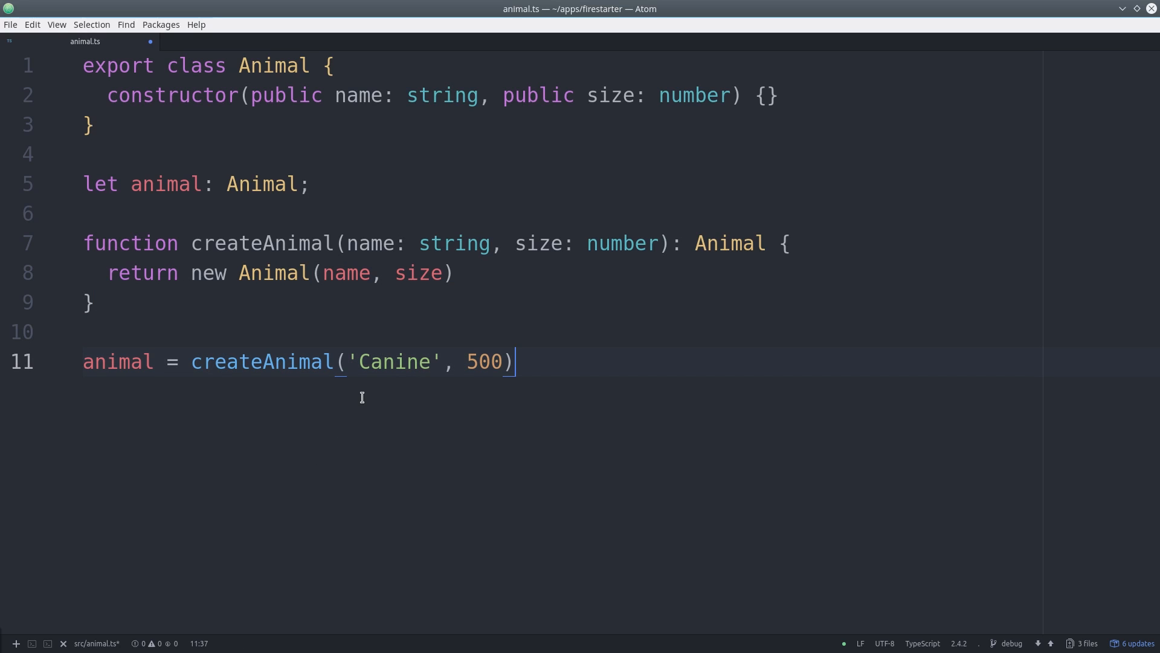
pyautogui.click(301, 362)
pyautogui.doubleClick(485, 362)
pyautogui.write("'")
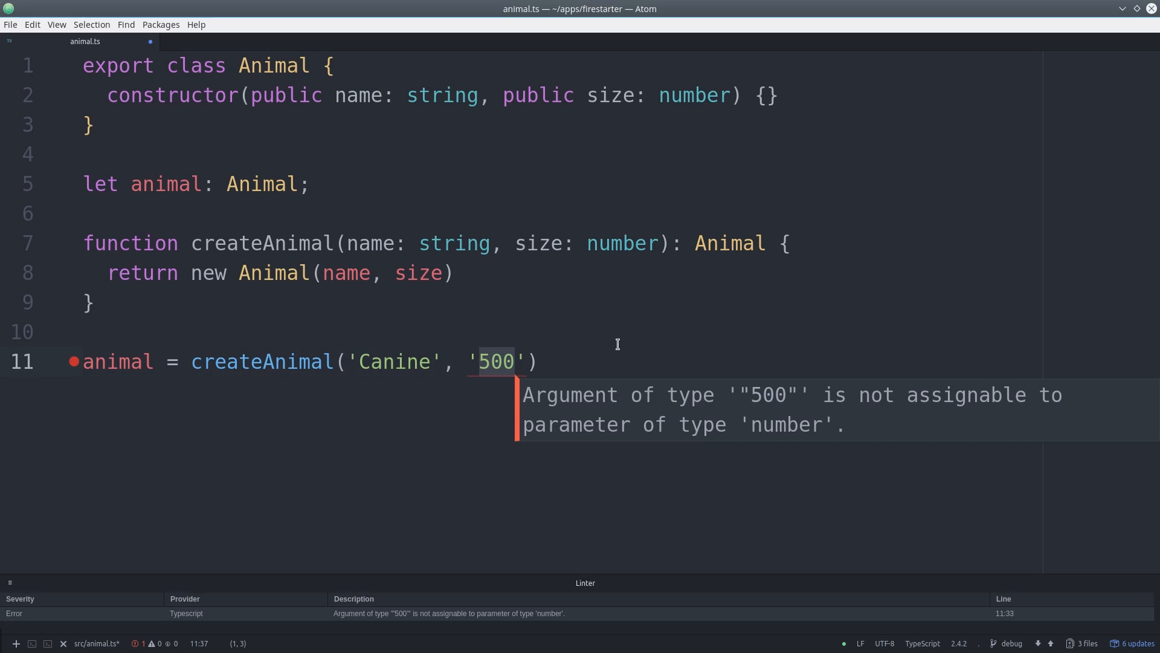
pyautogui.write('something')
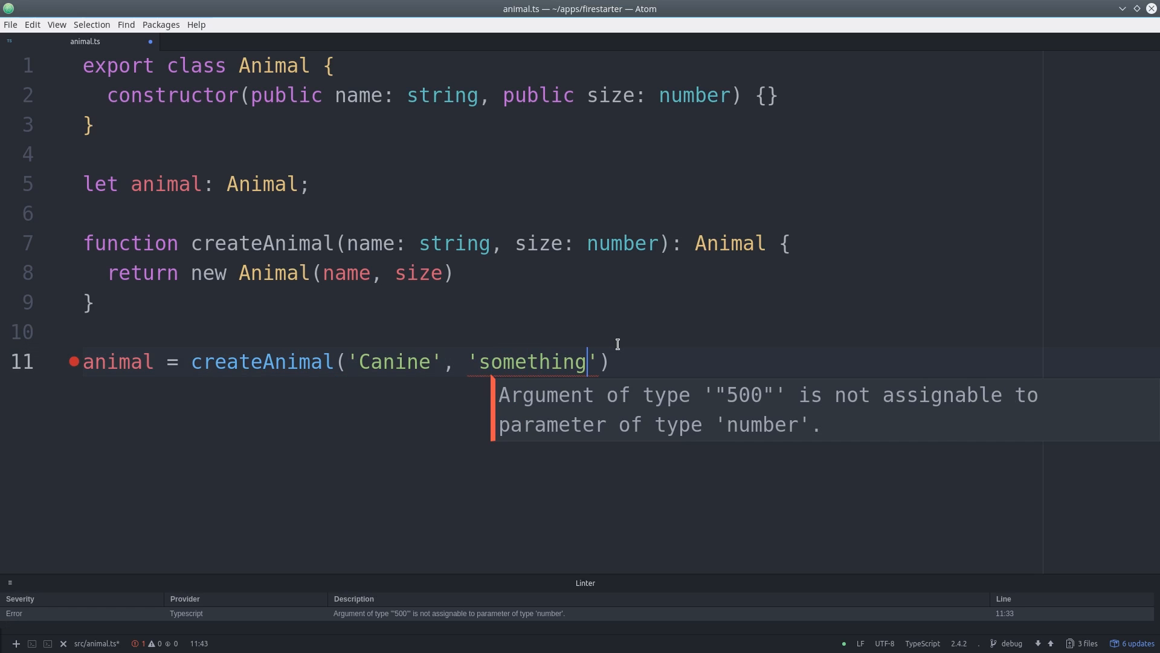
pyautogui.click(562, 362)
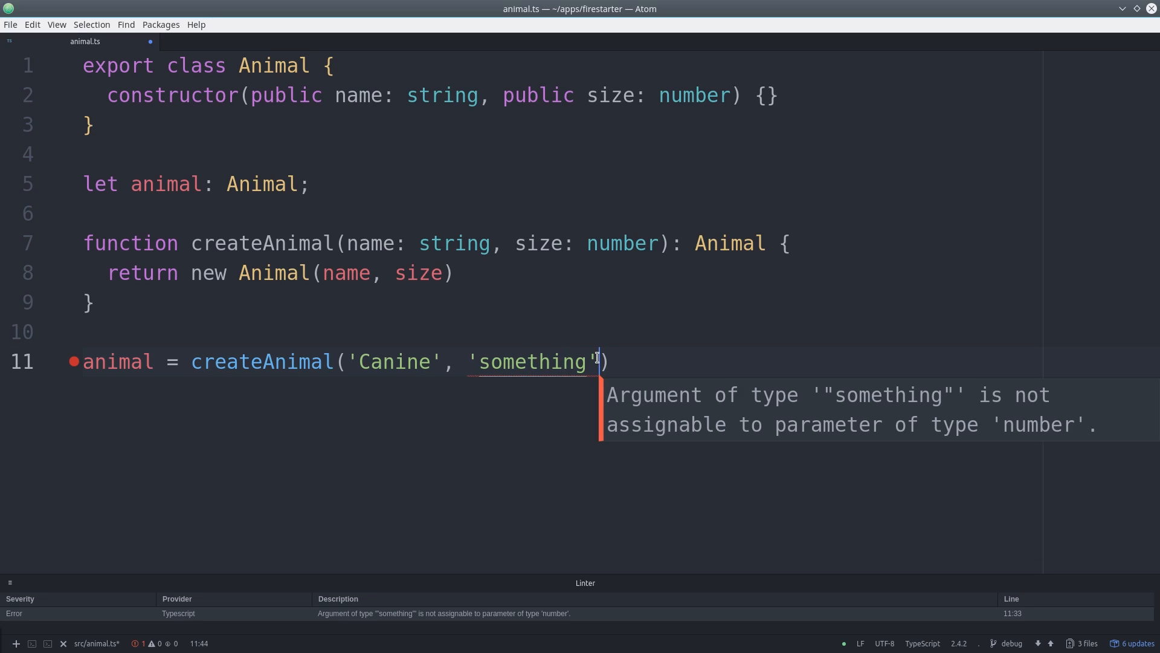
pyautogui.moveTo(599, 362); pyautogui.dragTo(478, 361)
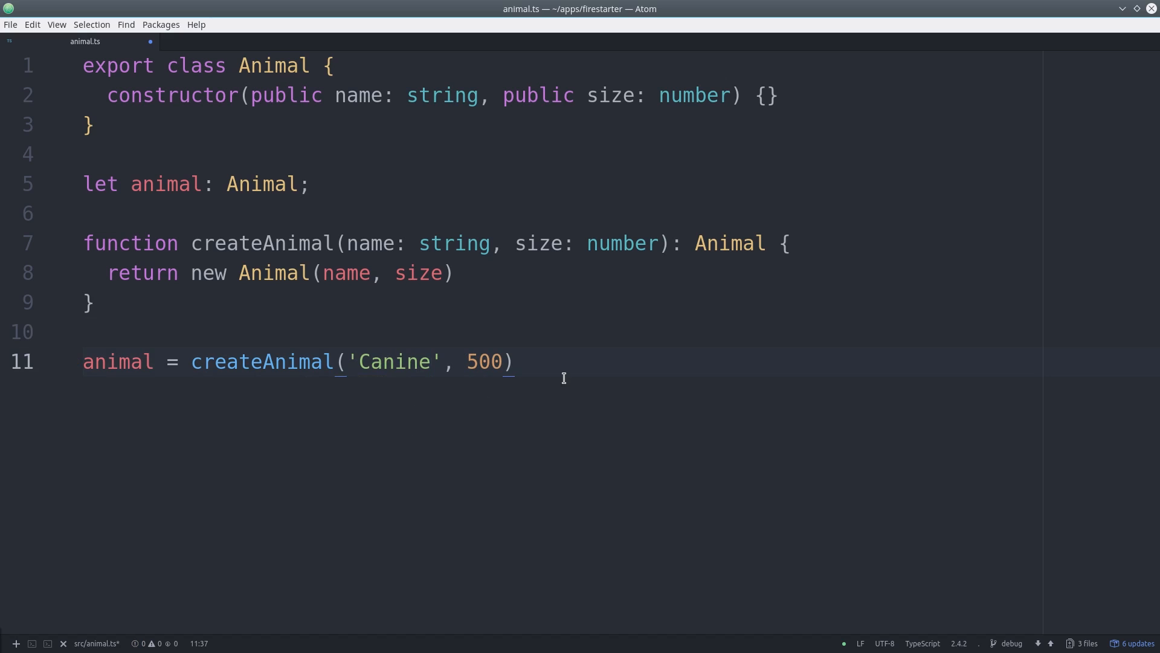
pyautogui.press('Return')
pyautogui.press('Return')
pyautogui.write('anima')
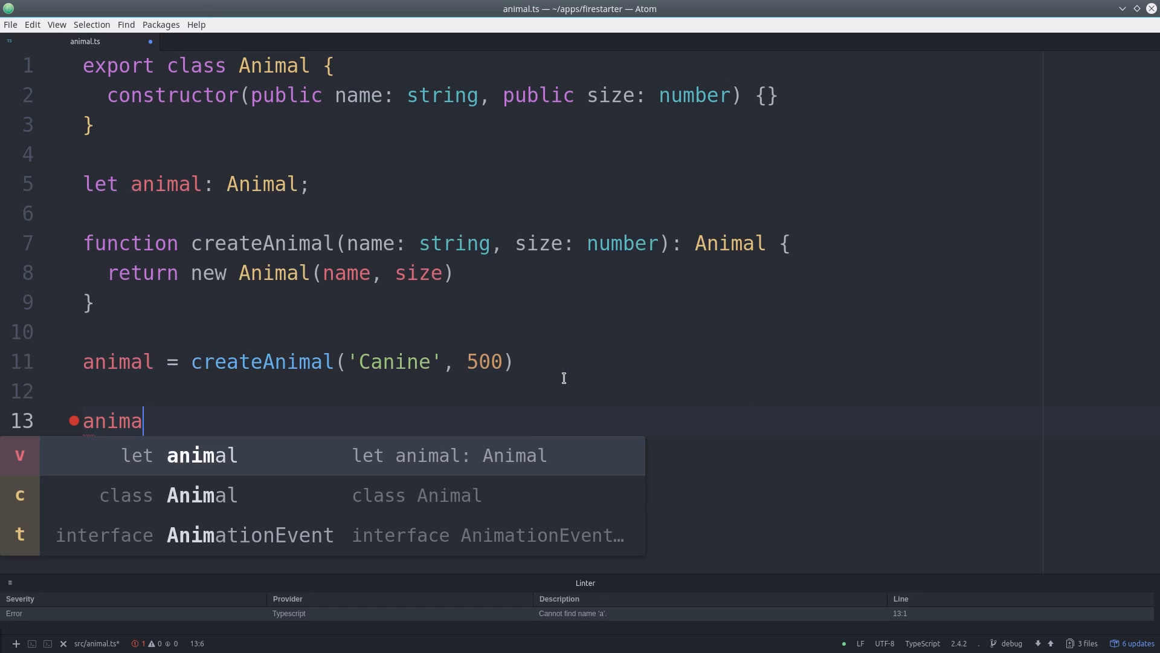
pyautogui.write('l.')
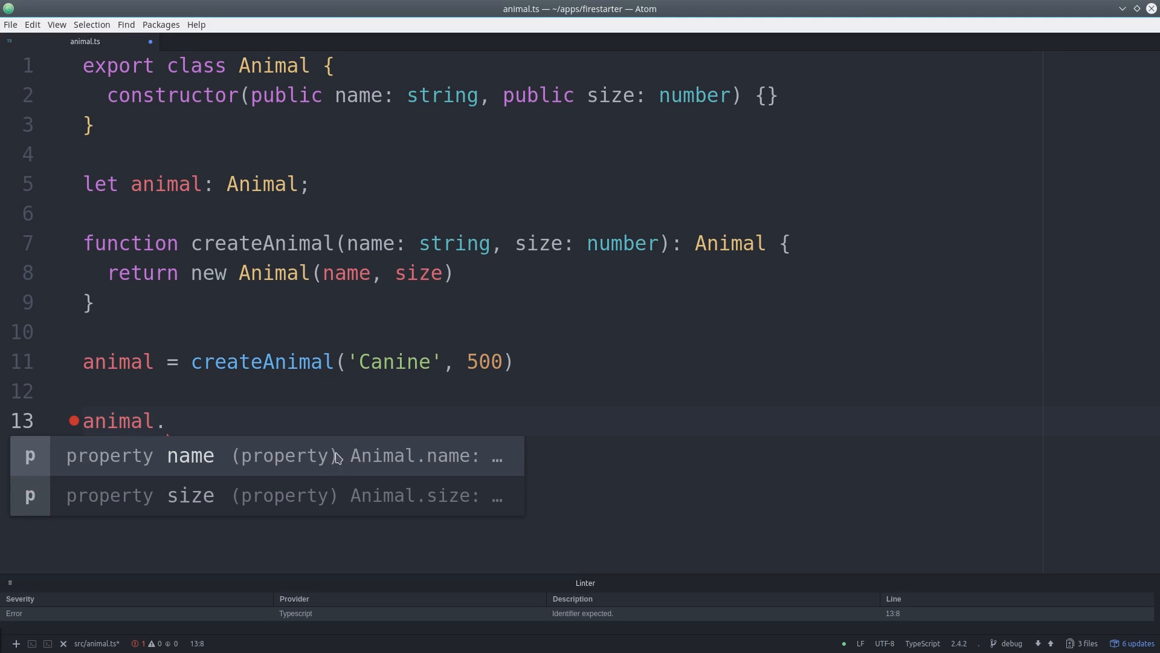
# Replace animal.size with animal.type = 'asdasdf' and reveal the 'type does not exist on Animal' error.
pyautogui.click(200, 495)
pyautogui.click(268, 390)
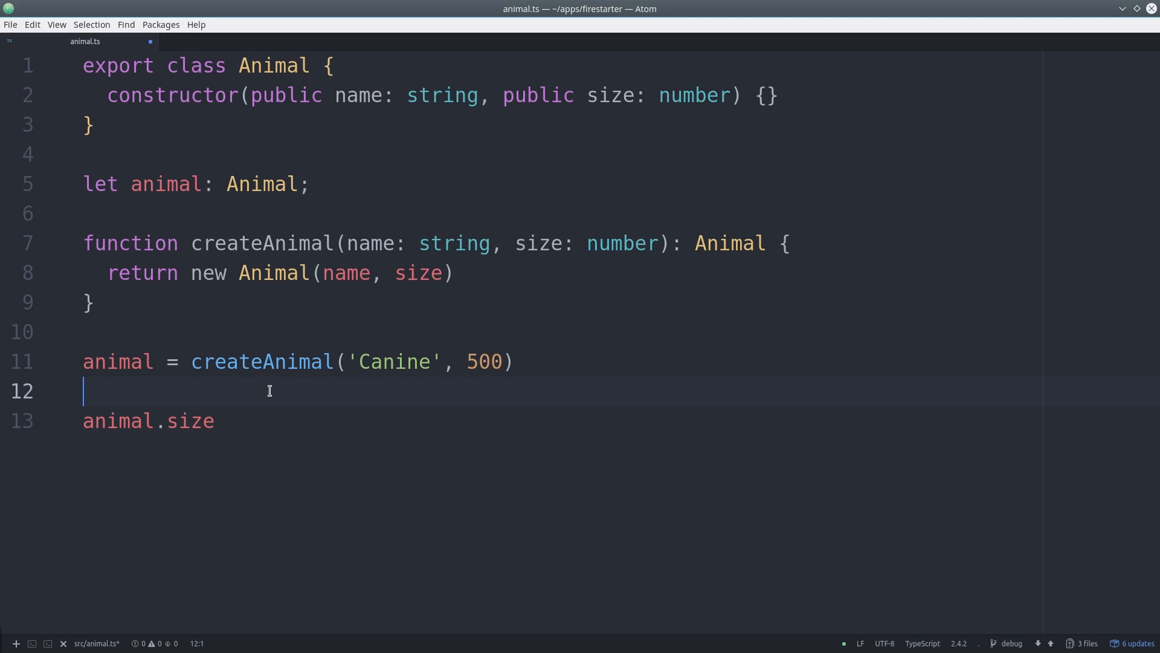
pyautogui.doubleClick(202, 419)
pyautogui.press('BackSpace')
pyautogui.press('BackSpace')
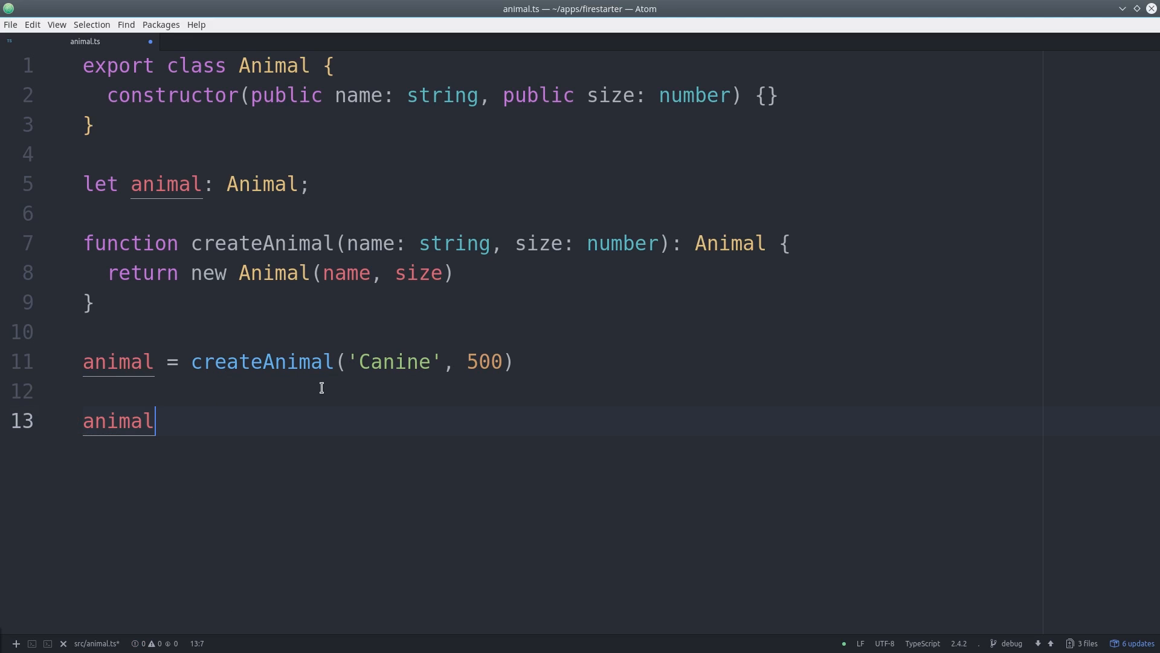
pyautogui.write('.type = ')
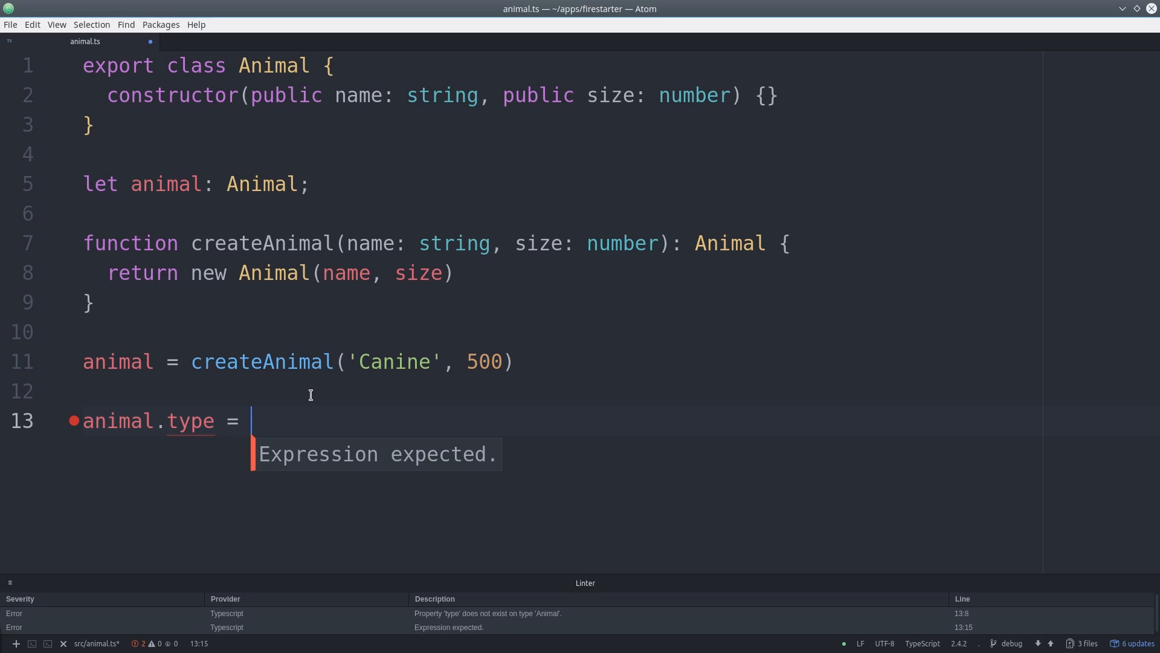
pyautogui.write("''asdasdf")
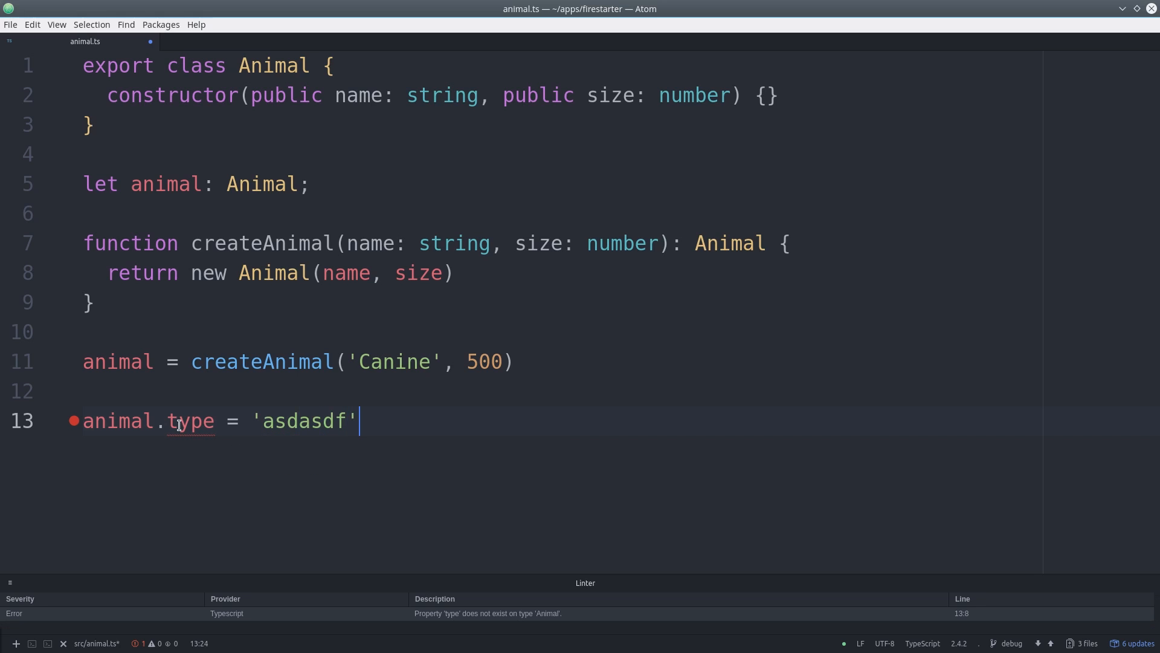
pyautogui.click(182, 422)
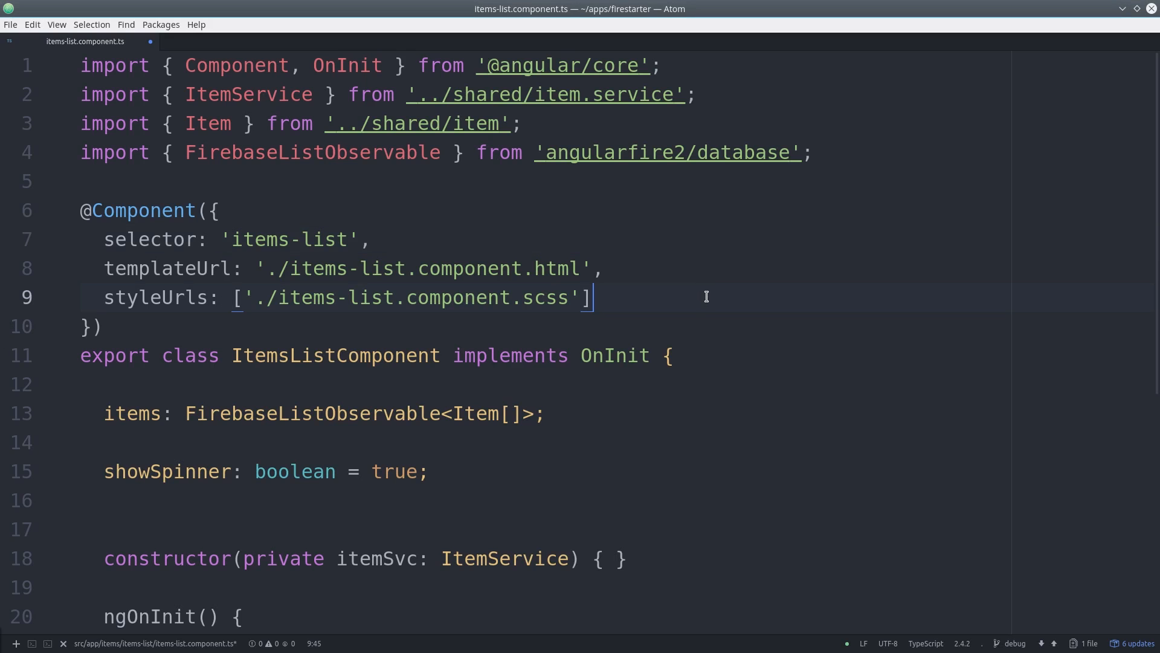
pyautogui.scroll(-3, 562, 353)
pyautogui.scroll(-3, 238, 307)
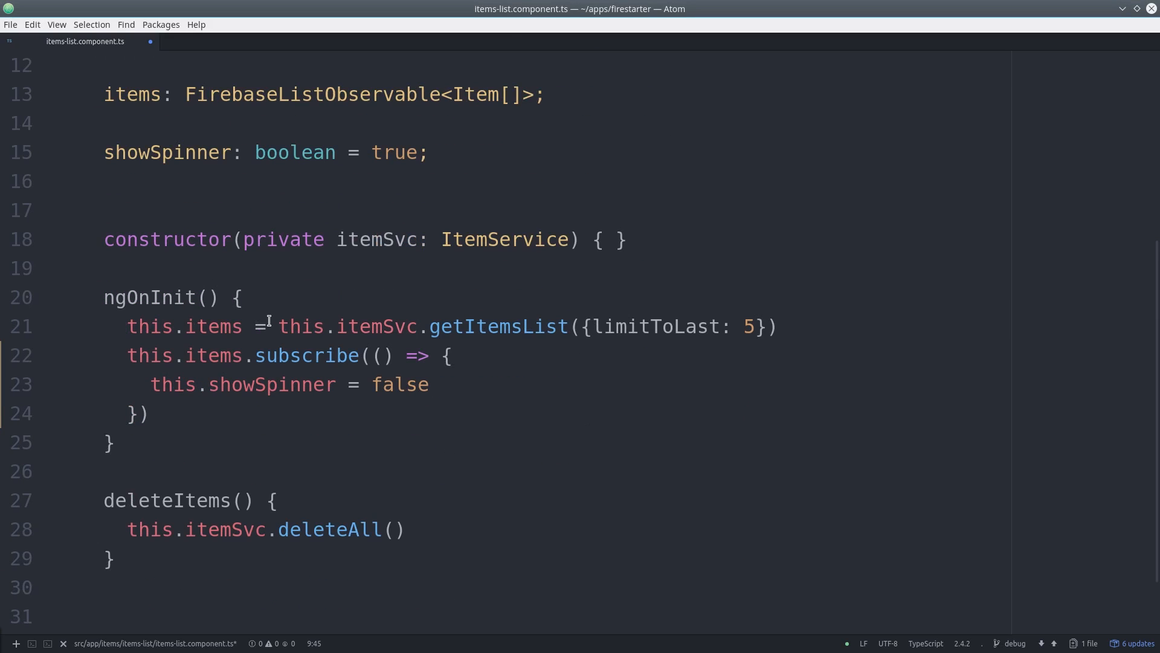
# Add debugger statements in the constructor and after the items subscribe line, then go to the browser.
pyautogui.click(506, 364)
pyautogui.click(618, 242)
pyautogui.write('debugger')
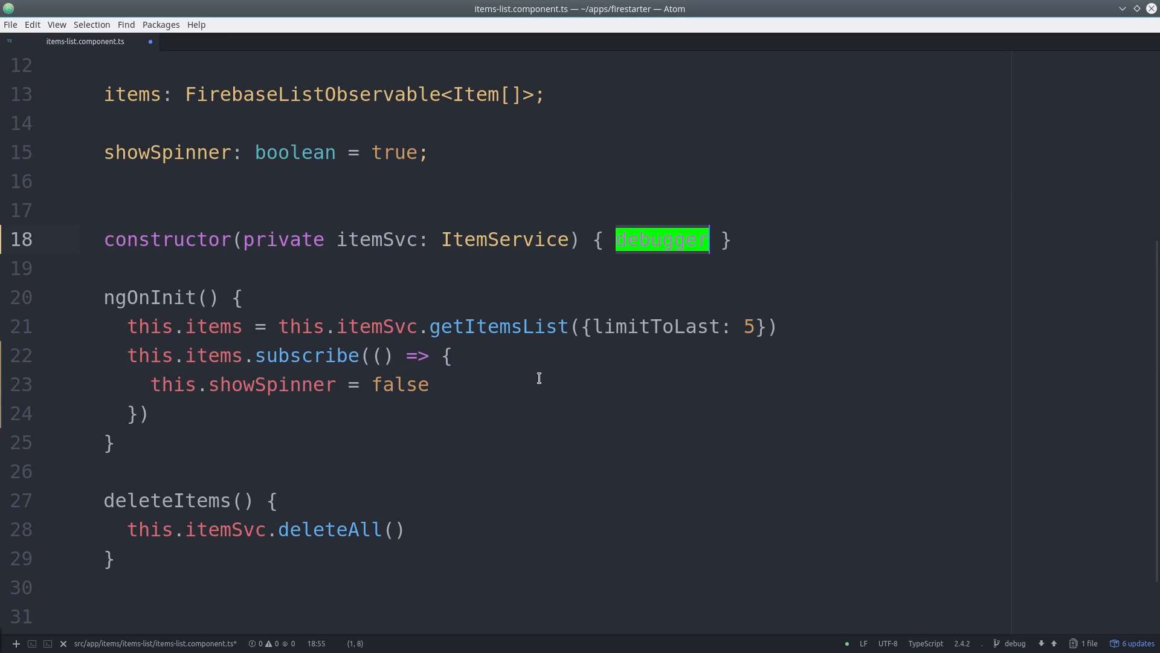
pyautogui.click(526, 391)
pyautogui.write('debugger')
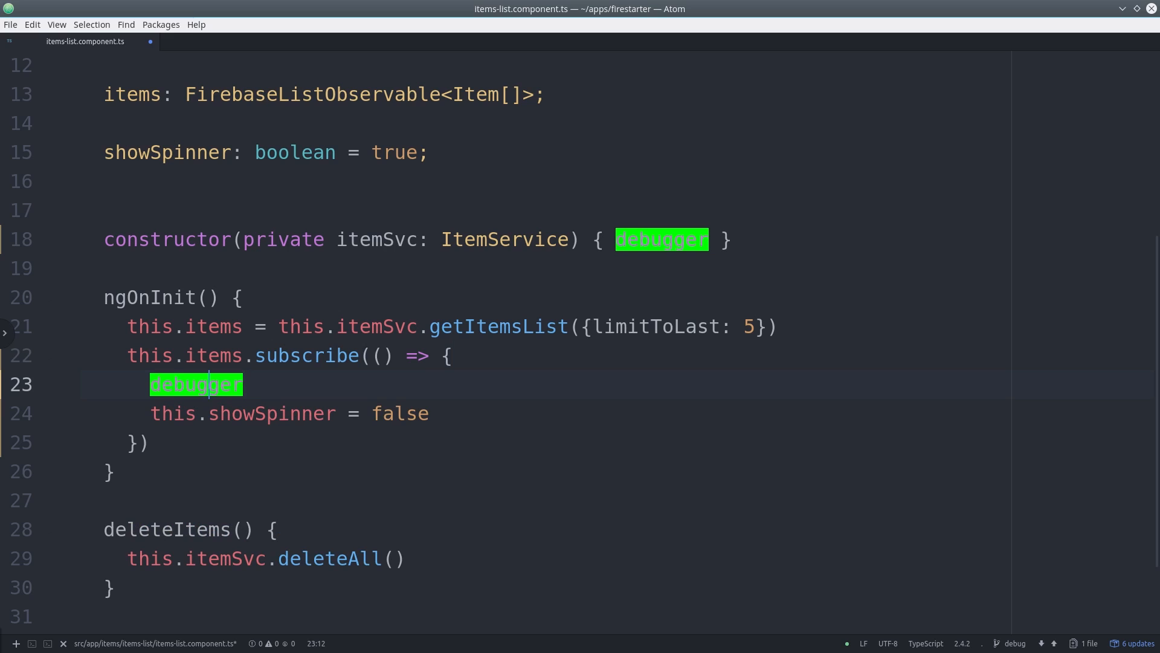
pyautogui.hotkey('alt', 'Tab')
# Reload the app and resume execution past both debugger pauses so the items page loads.
pyautogui.press('F5')
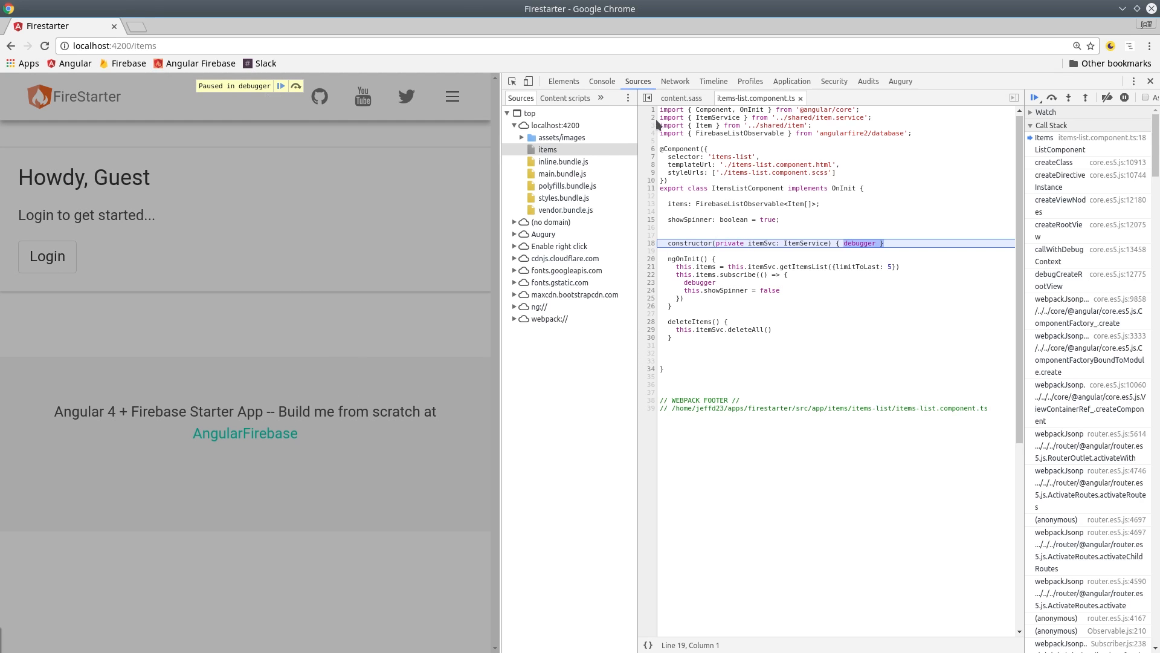
pyautogui.moveTo(660, 110); pyautogui.dragTo(841, 399)
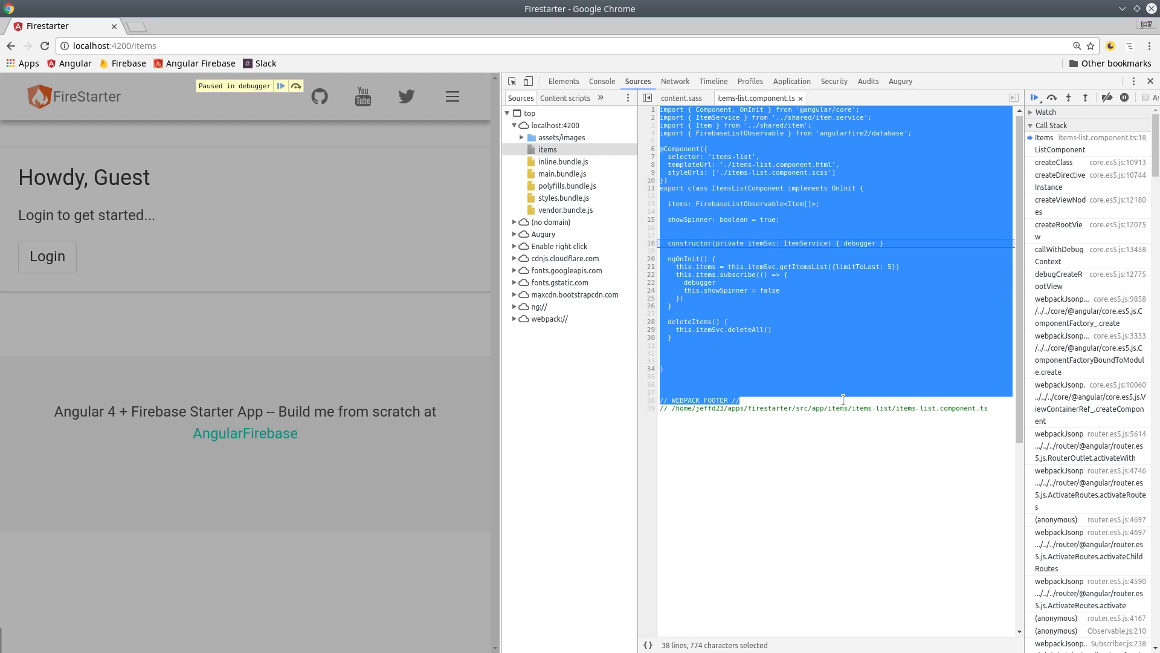
pyautogui.click(844, 460)
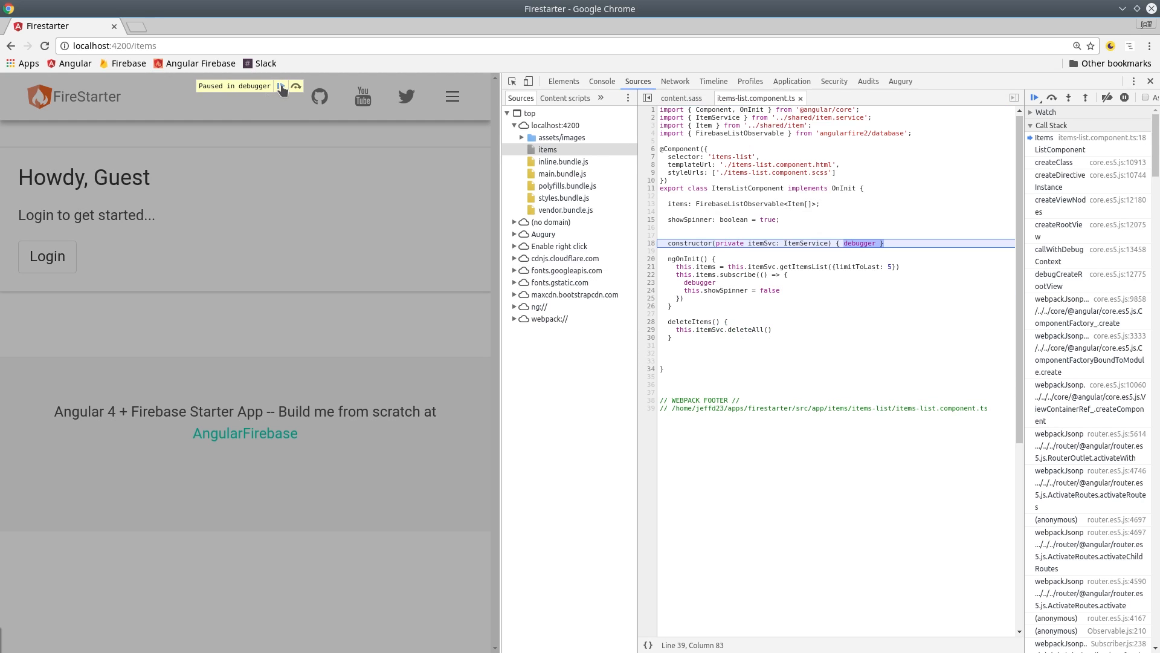
pyautogui.click(282, 86)
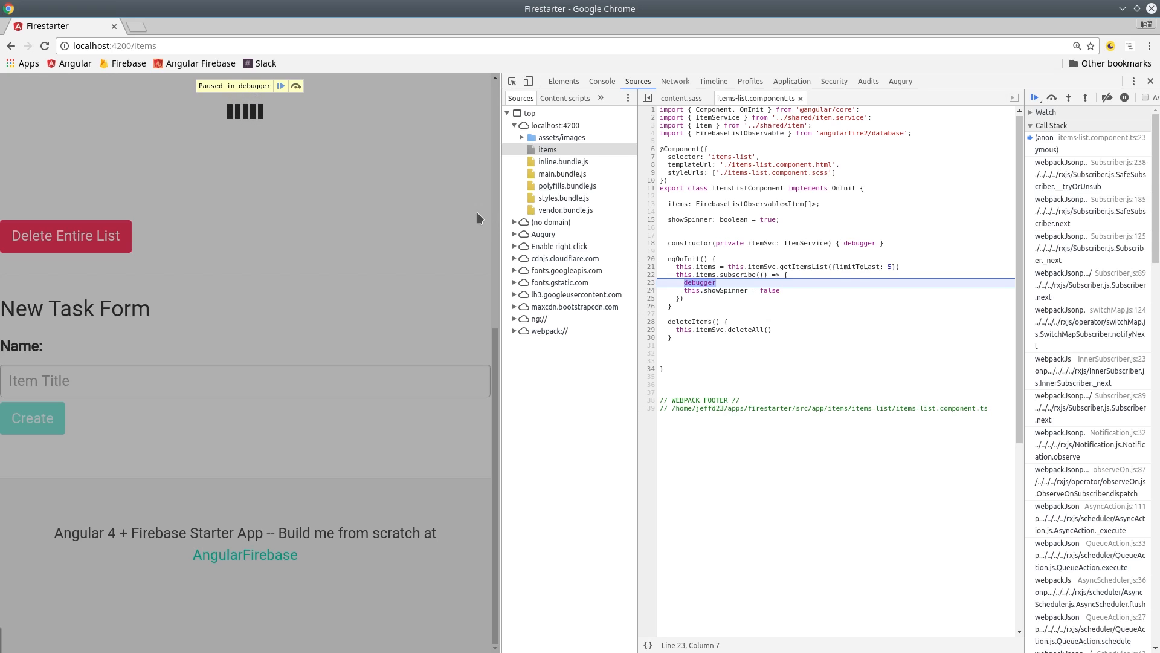
pyautogui.click(280, 86)
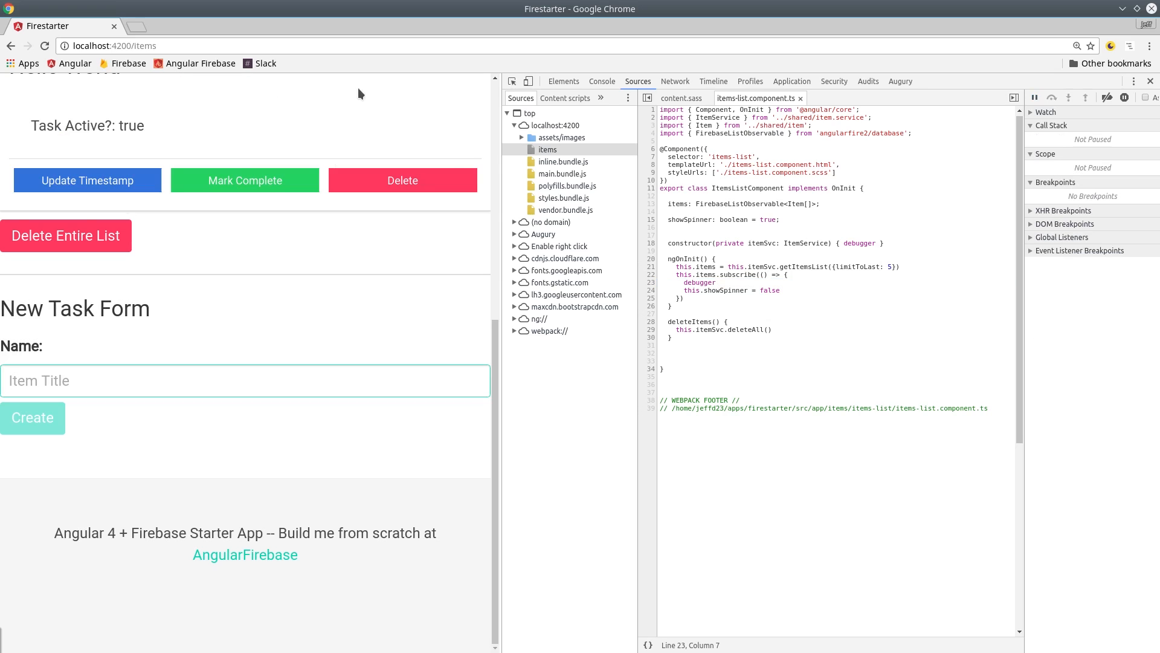
pyautogui.scroll(5, 383, 318)
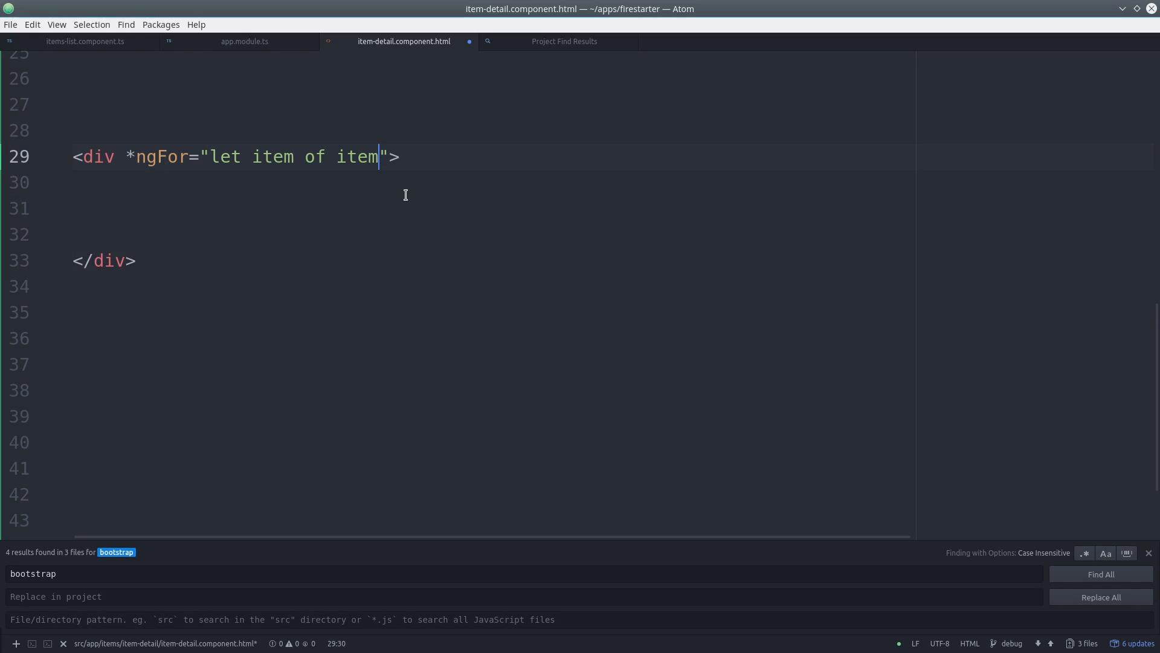
pyautogui.write('| json')
# Pipe item through json in the ngFor interpolation and view the rendered JSON in Chrome.
pyautogui.click(274, 259)
pyautogui.click(295, 218)
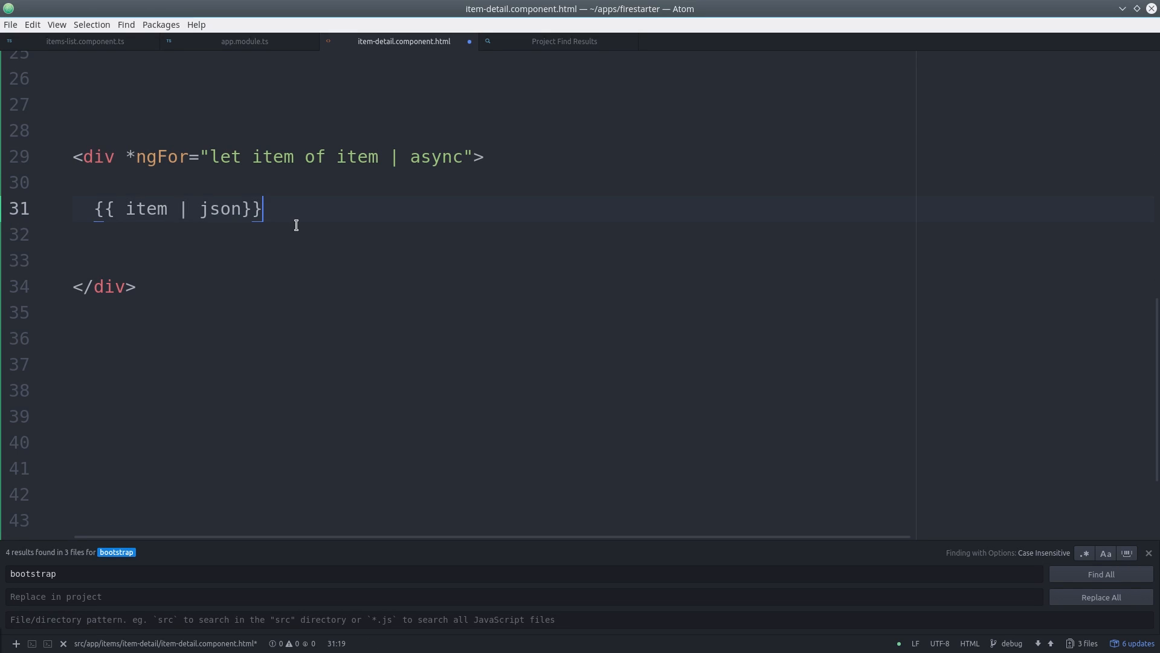
pyautogui.click(241, 209)
pyautogui.click(247, 313)
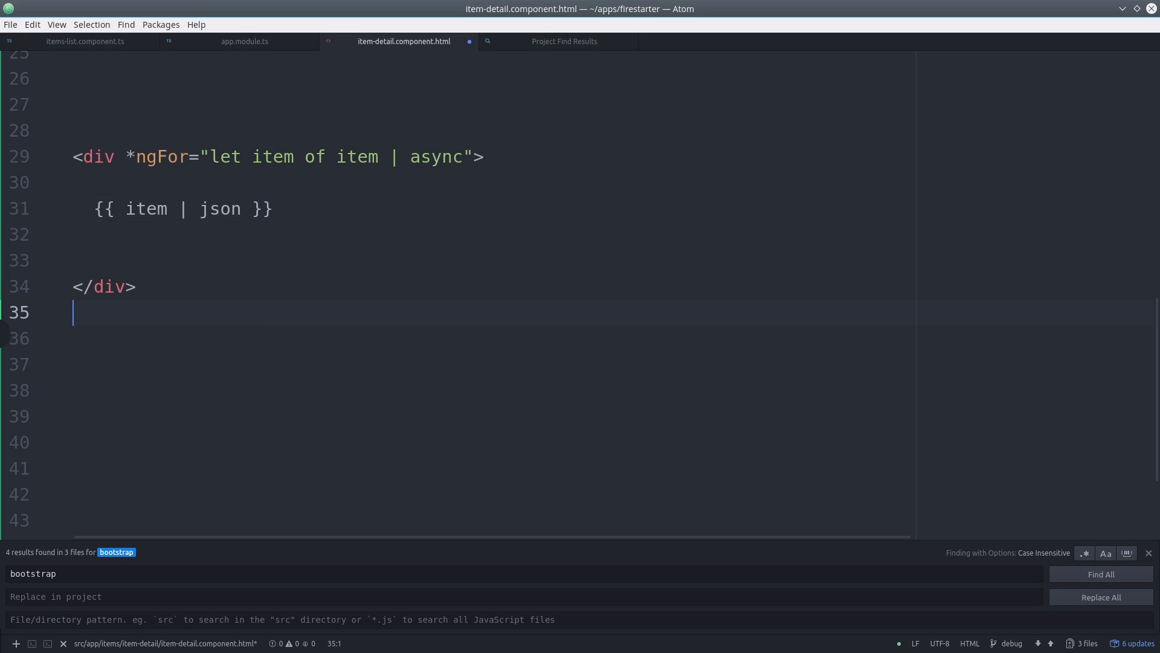
pyautogui.hotkey('alt', 'Tab')
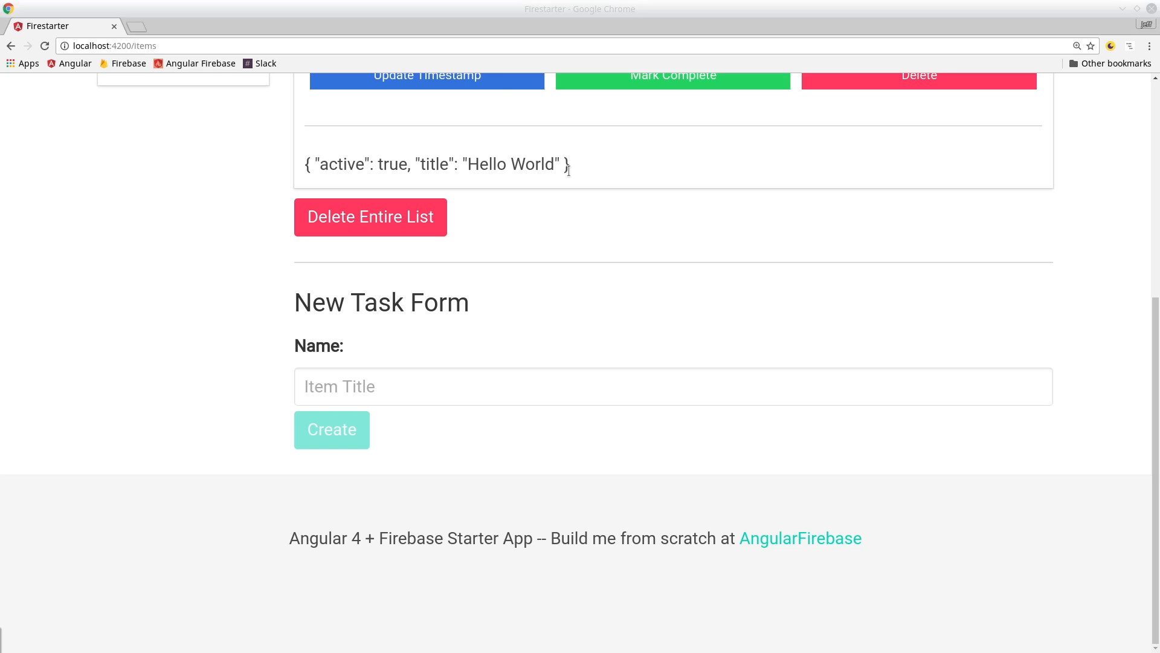
pyautogui.moveTo(570, 165); pyautogui.dragTo(296, 164)
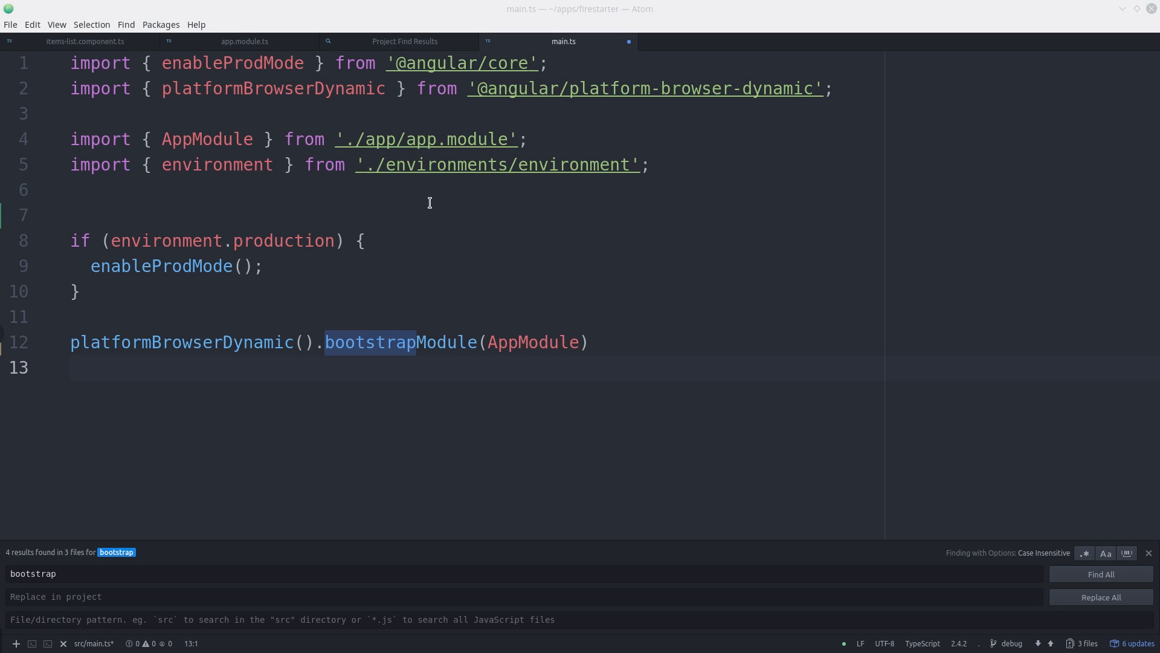
# Paste the enableDebugTools and ApplicationRef imports and add a .then callback enabling debug tools after bootstrap.
pyautogui.write("import { enableDebugTools } from '@angular/platform-browser'; import { ApplicationRef } from '@angular/core';")
pyautogui.click(363, 290)
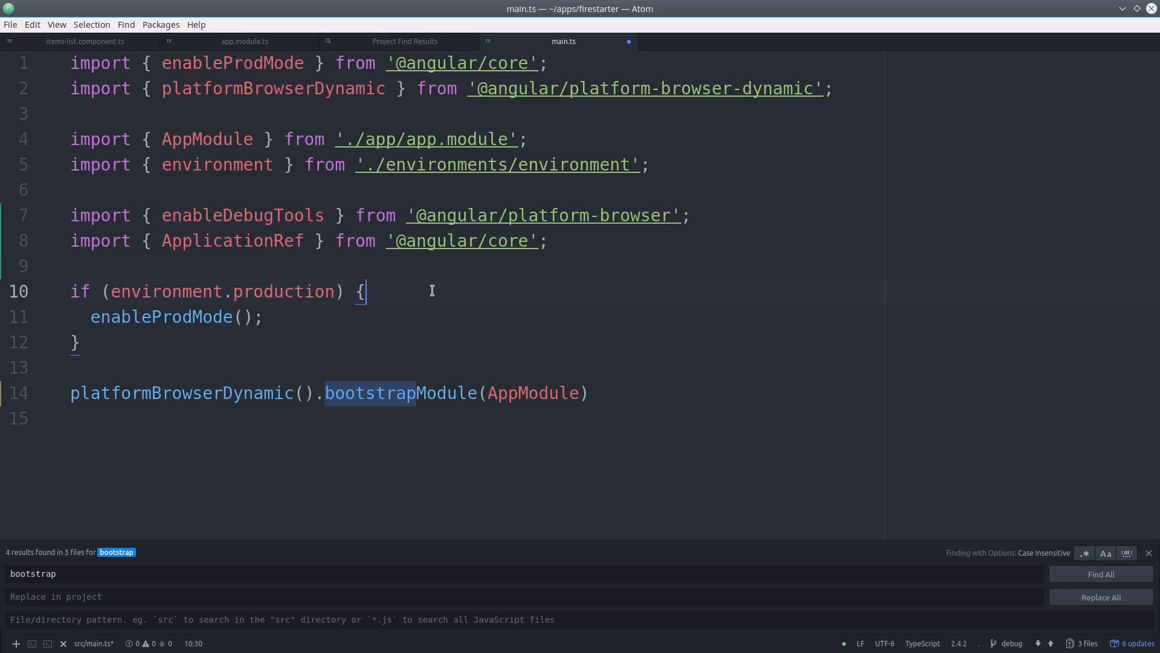
pyautogui.click(212, 215)
pyautogui.click(238, 454)
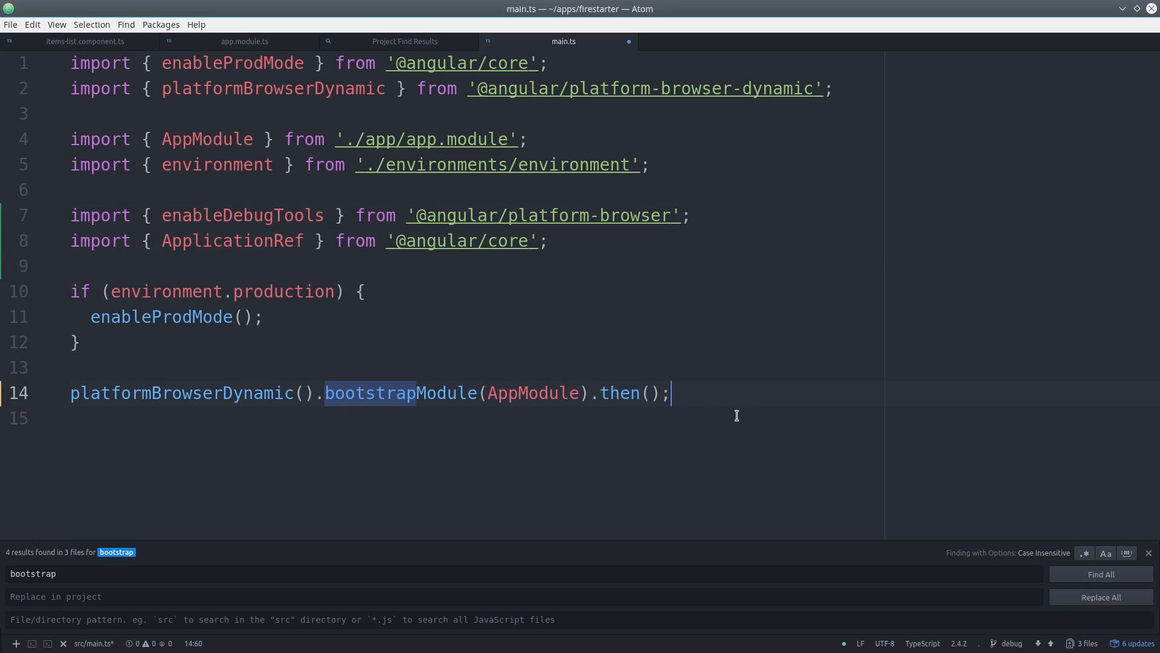
pyautogui.click(355, 443)
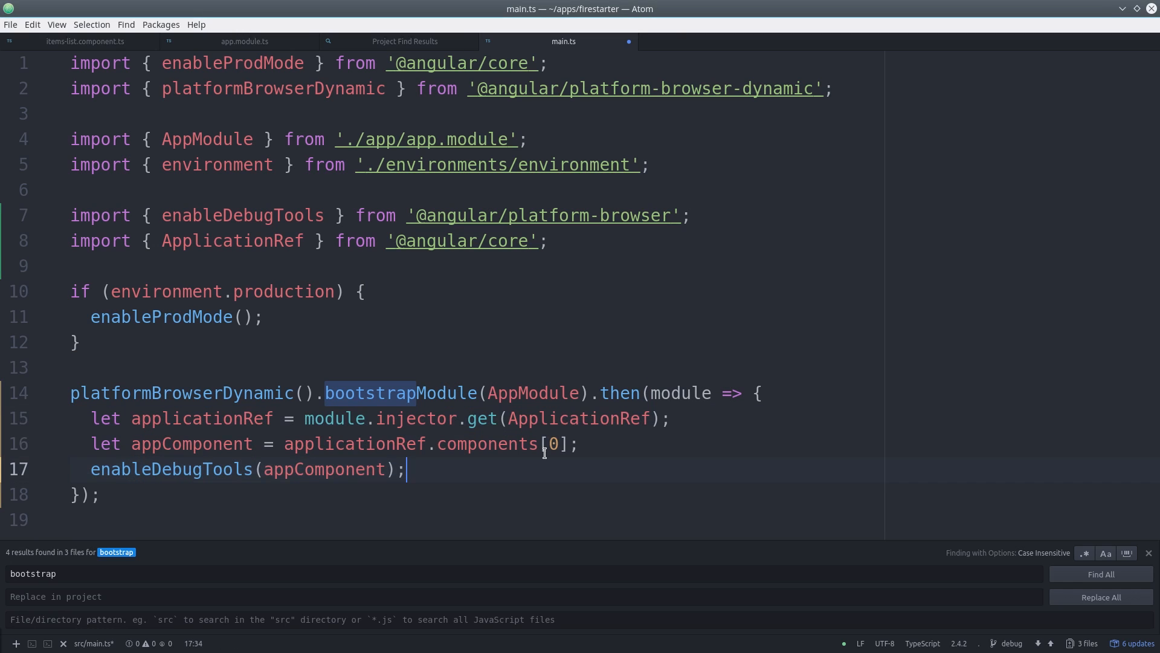
# Run ng.probe($0) in the DevTools console and expand the returned DebugElement in an enlarged pane.
pyautogui.hotkey('alt', 'Tab')
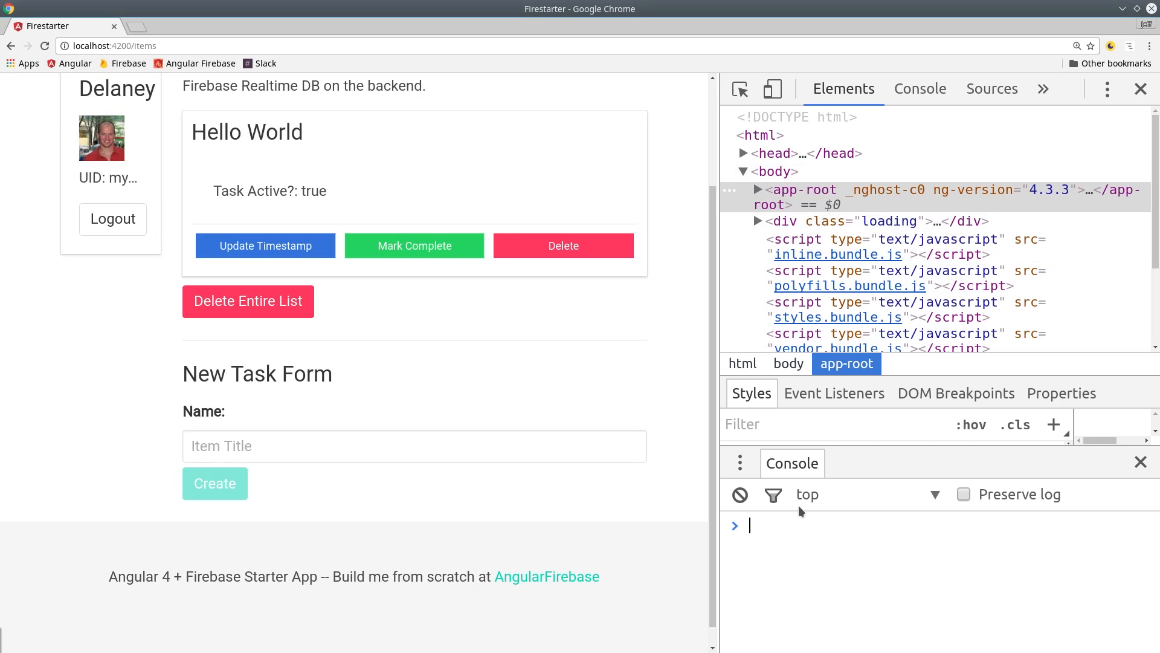
pyautogui.write('ng.probe($0)')
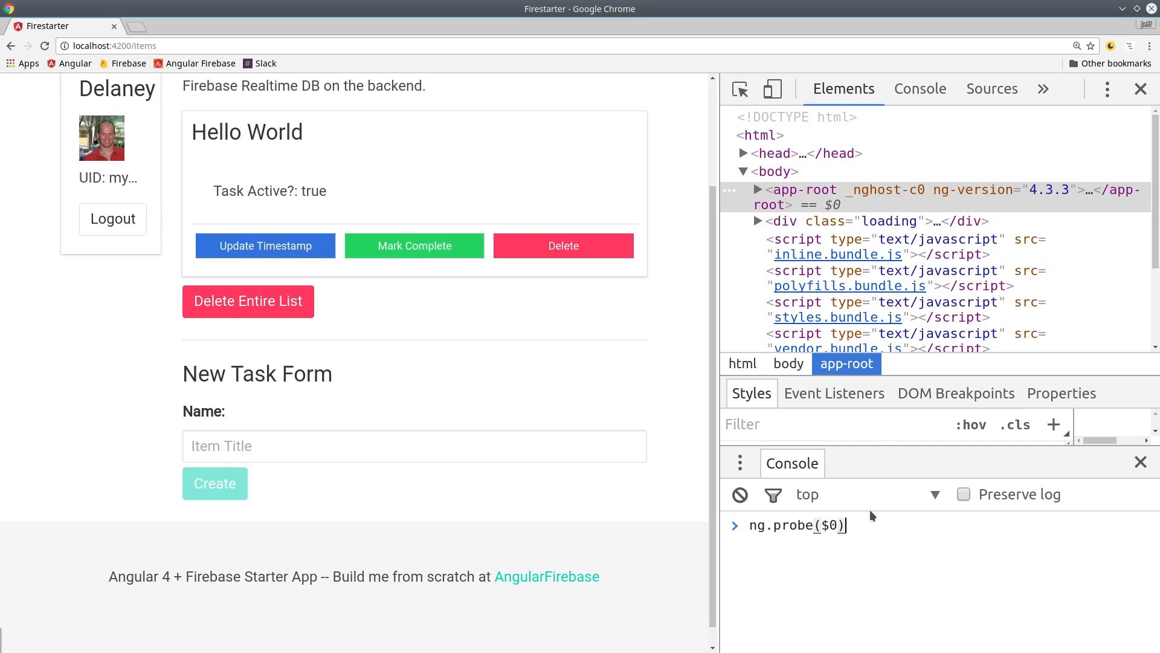
pyautogui.press('Return')
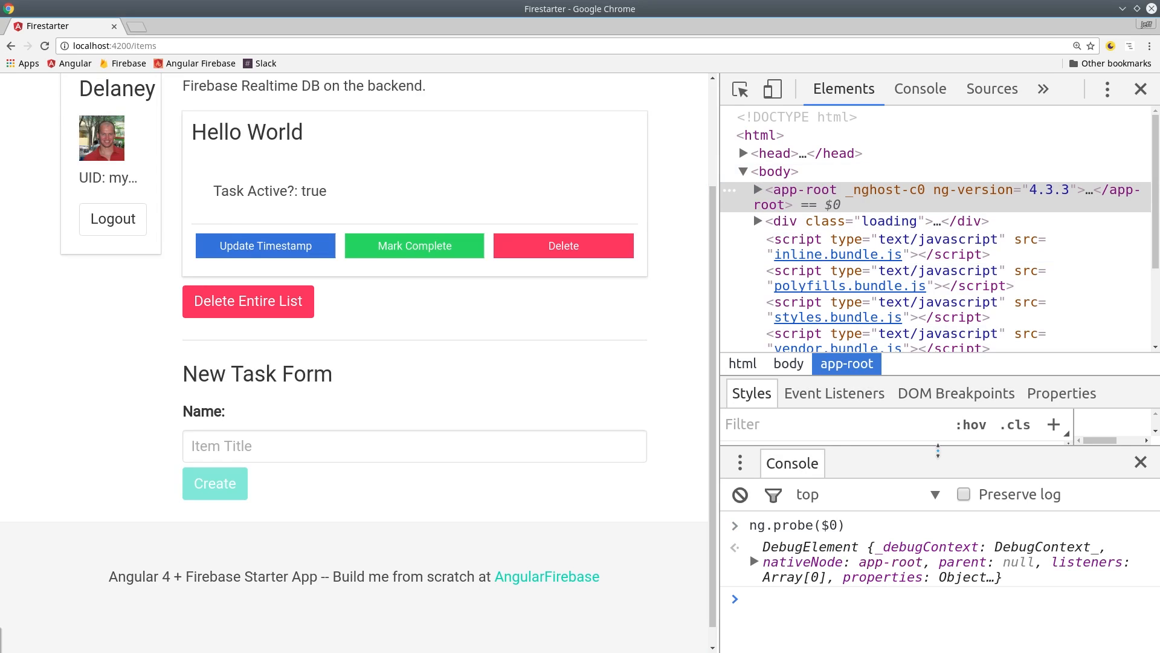
pyautogui.moveTo(938, 451); pyautogui.dragTo(939, 218)
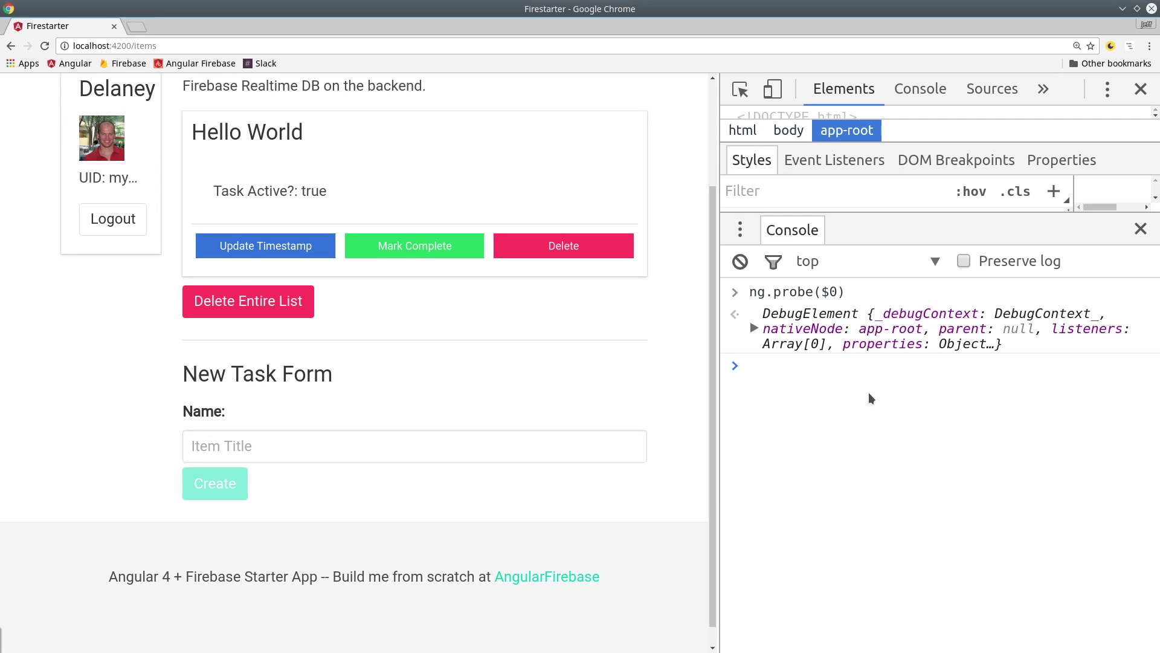
pyautogui.click(754, 331)
pyautogui.scroll(-1, 920, 436)
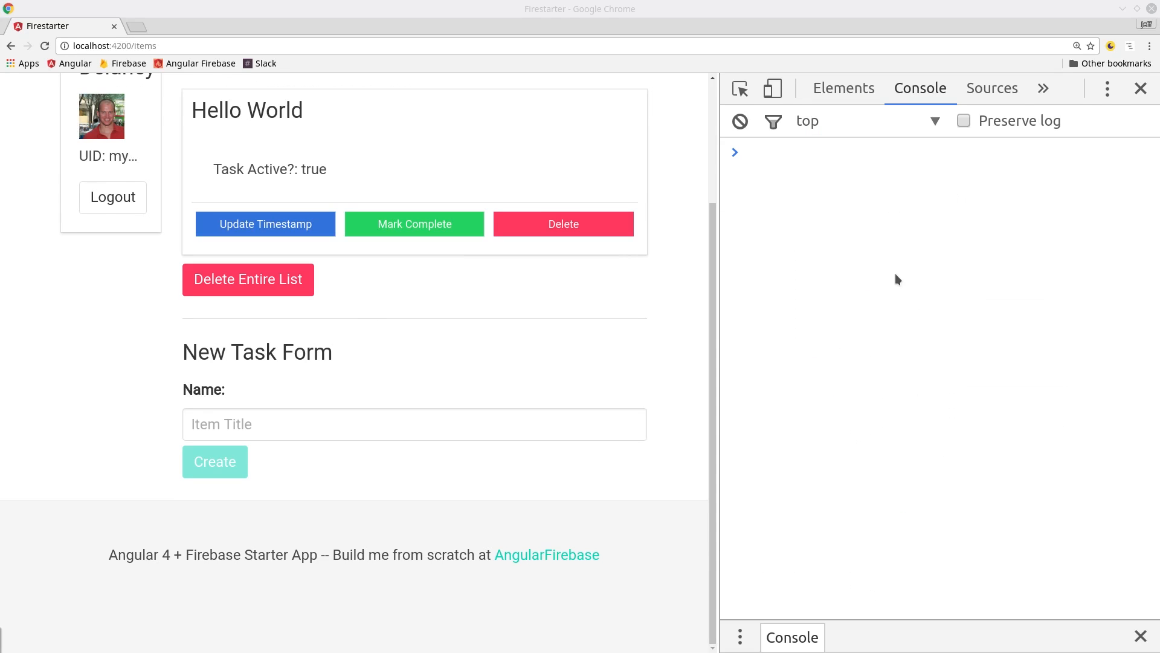
# Run ng.profiler.timeChangeDetection and expand the record showing 9388 ticks at about 0.053 ms per tick.
pyautogui.click(899, 264)
pyautogui.write('ng.profiler.timeChangeDetection({record: true})')
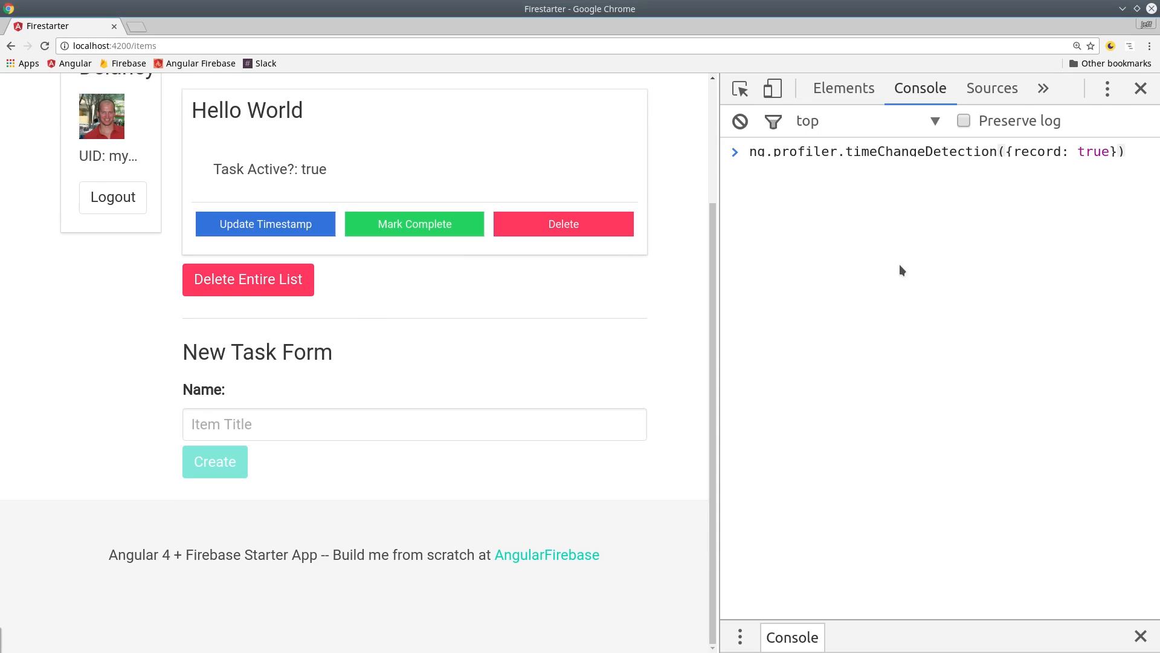
pyautogui.press('Return')
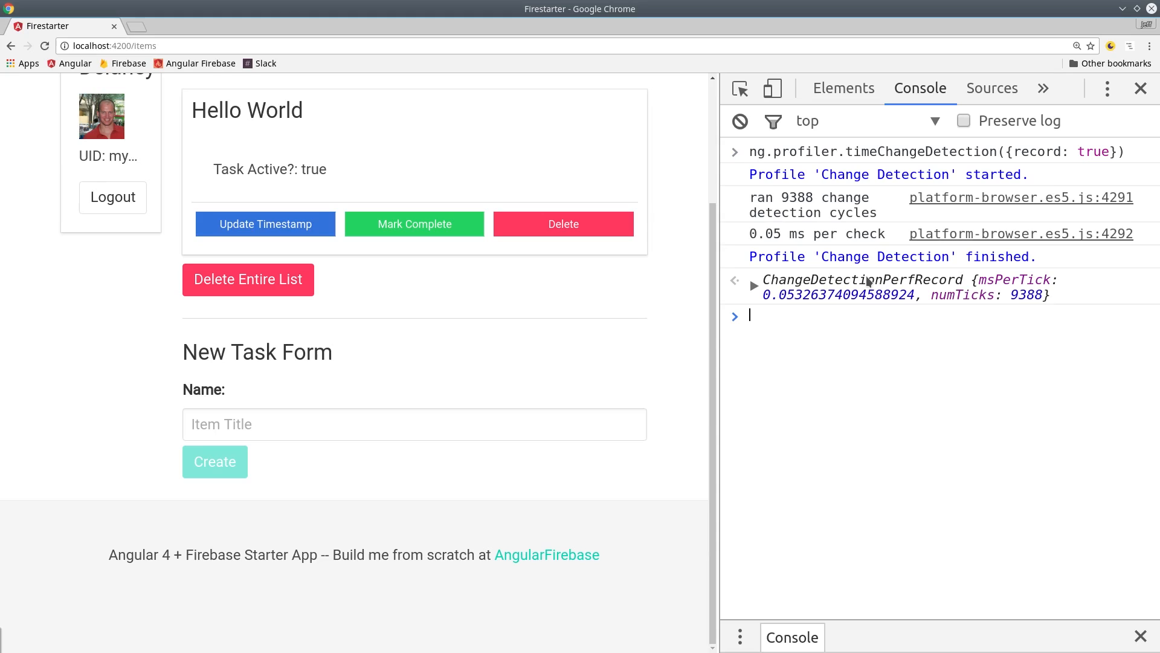
pyautogui.moveTo(1031, 178); pyautogui.dragTo(934, 179)
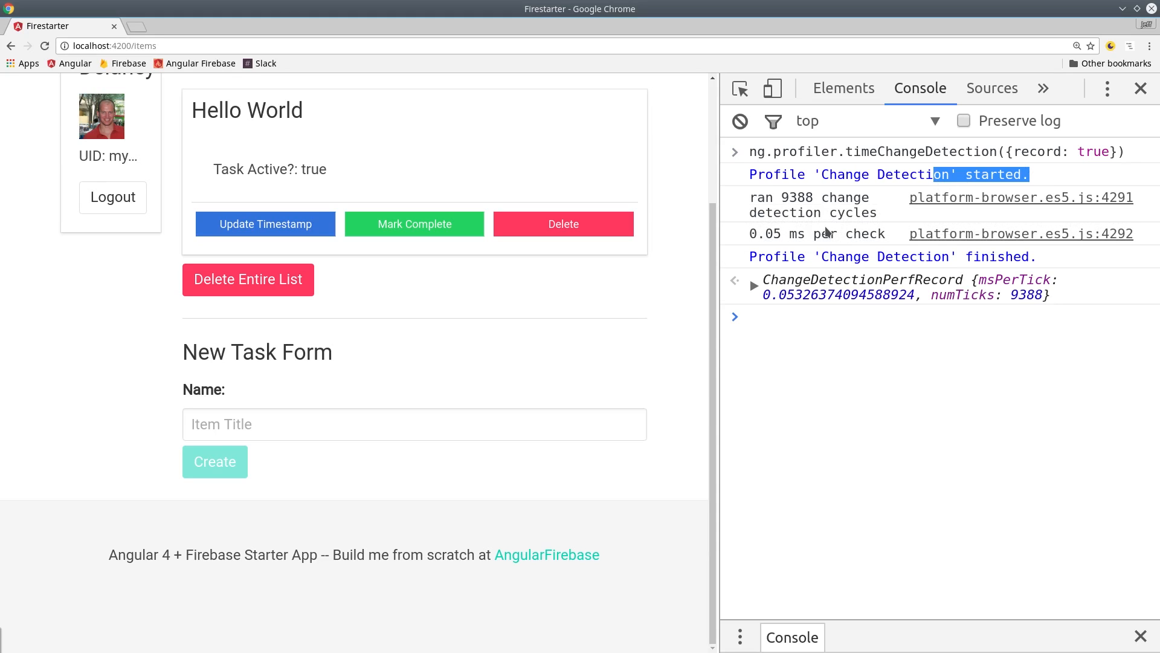
pyautogui.click(753, 283)
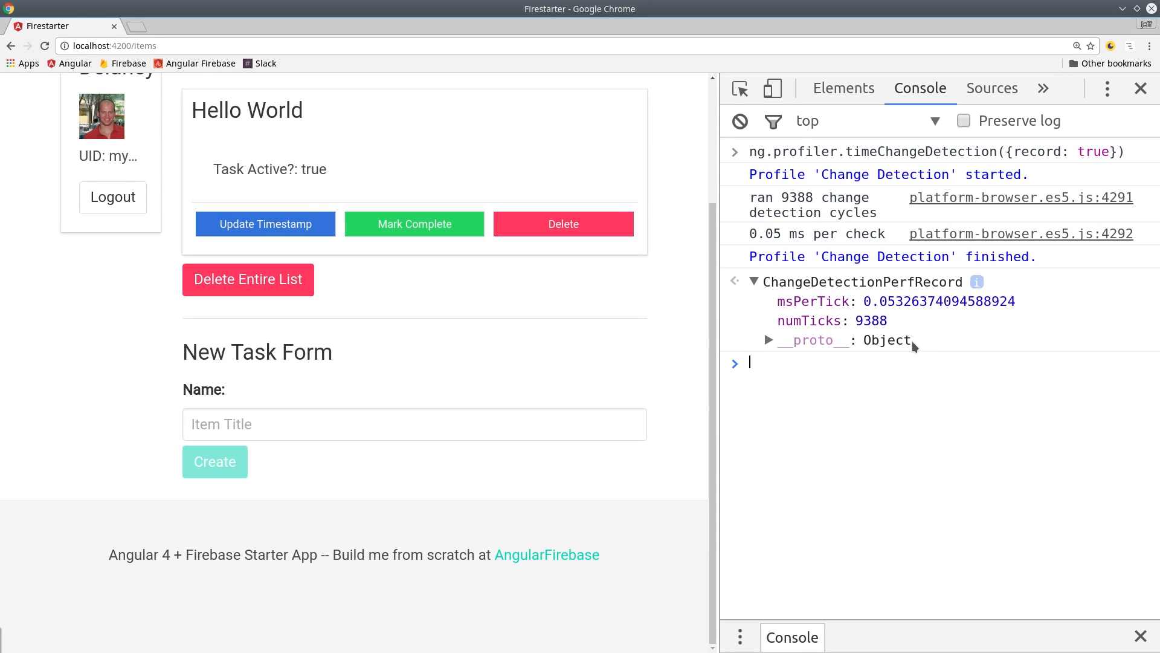
pyautogui.doubleClick(904, 306)
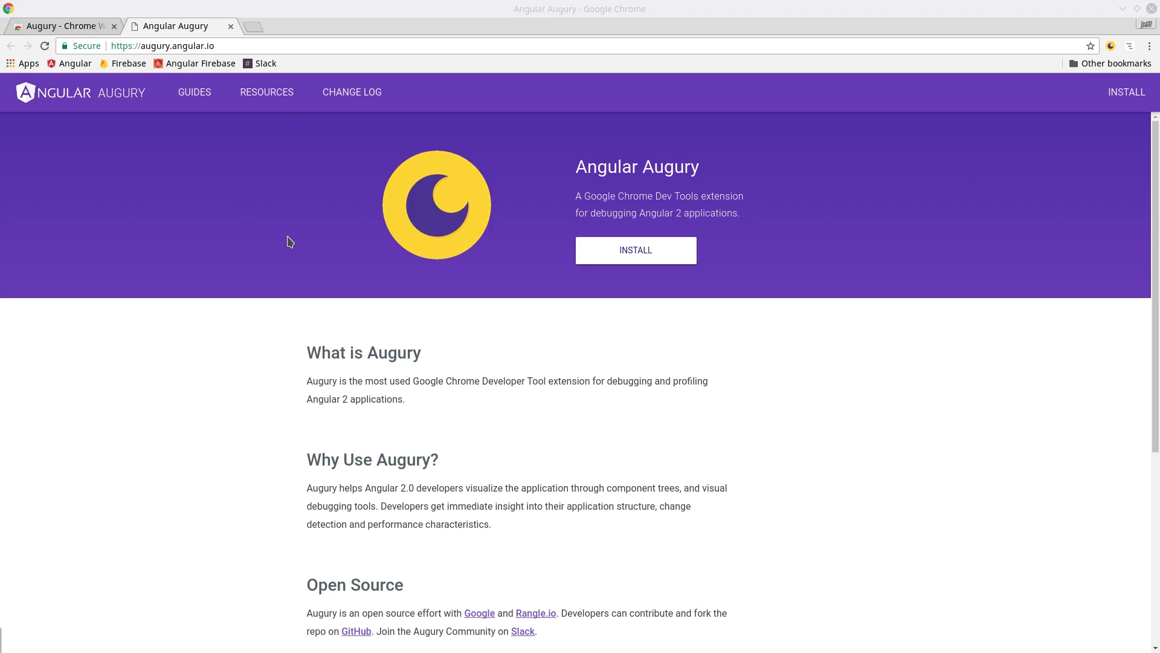
# Switch to the Augury Chrome Web Store page before returning to the Firestarter app.
pyautogui.click(73, 26)
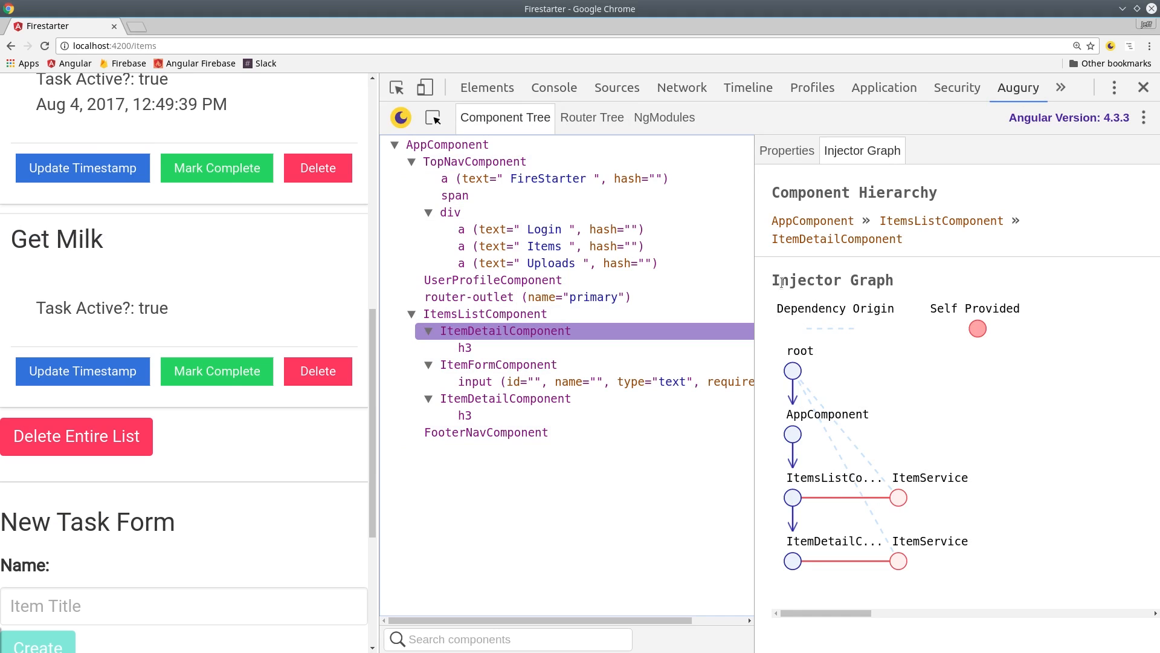
# Inspect ItemDetailComponent and ItemFormComponent state, then browse the Router Tree and NgModules views.
pyautogui.click(787, 150)
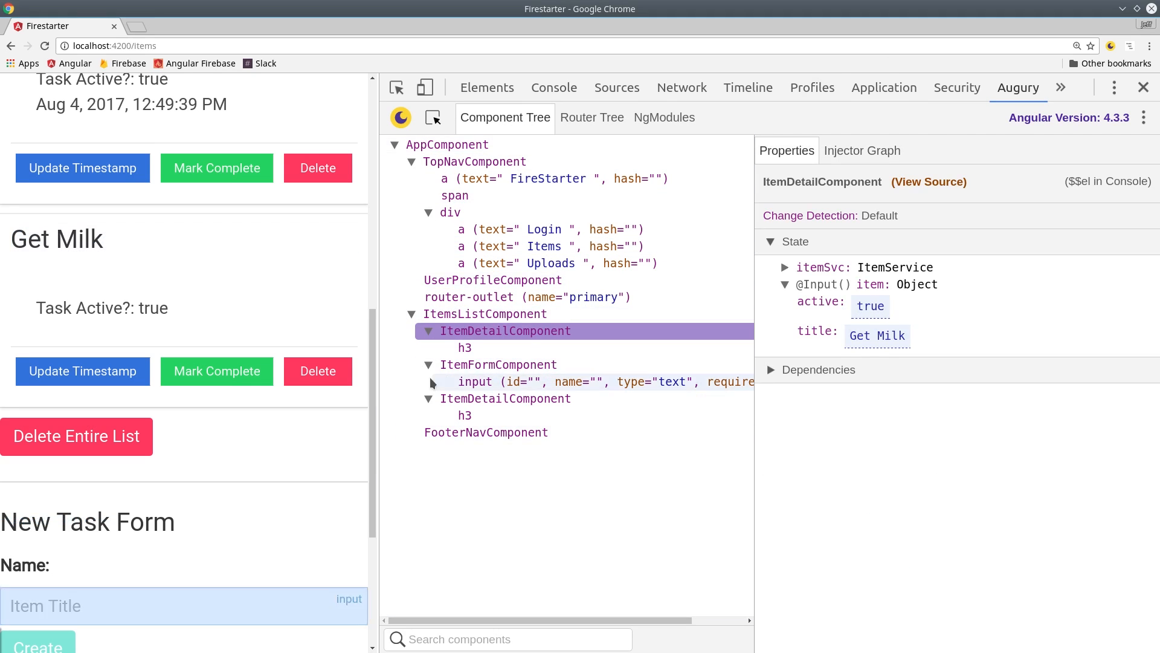
pyautogui.click(462, 365)
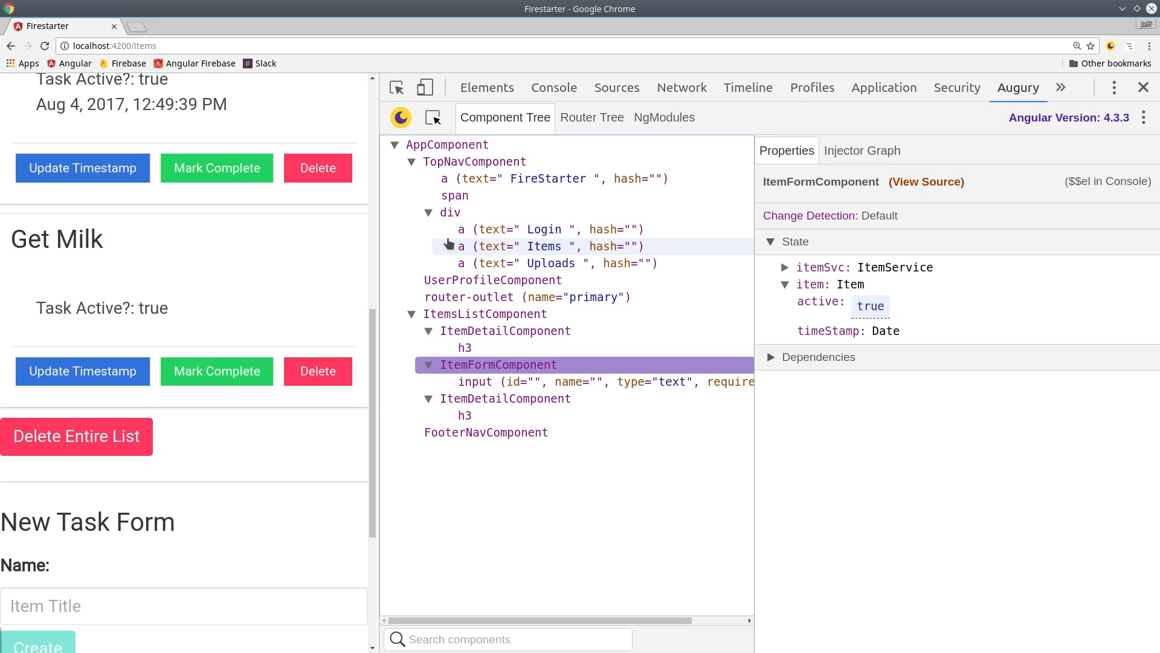
pyautogui.click(592, 117)
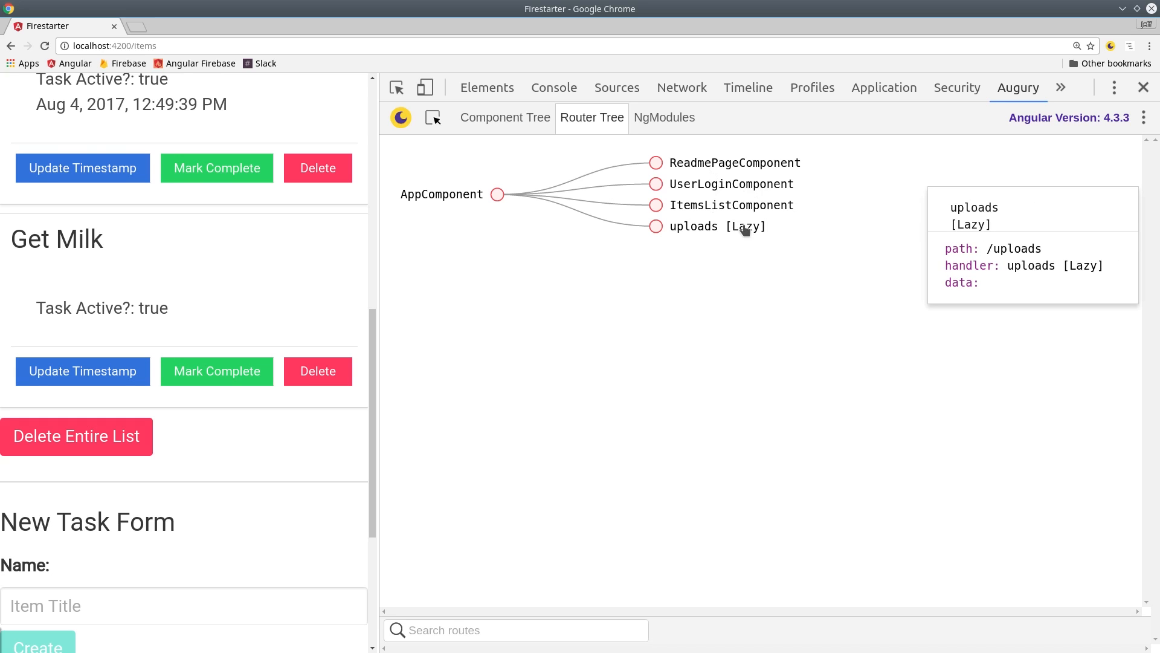
pyautogui.click(665, 117)
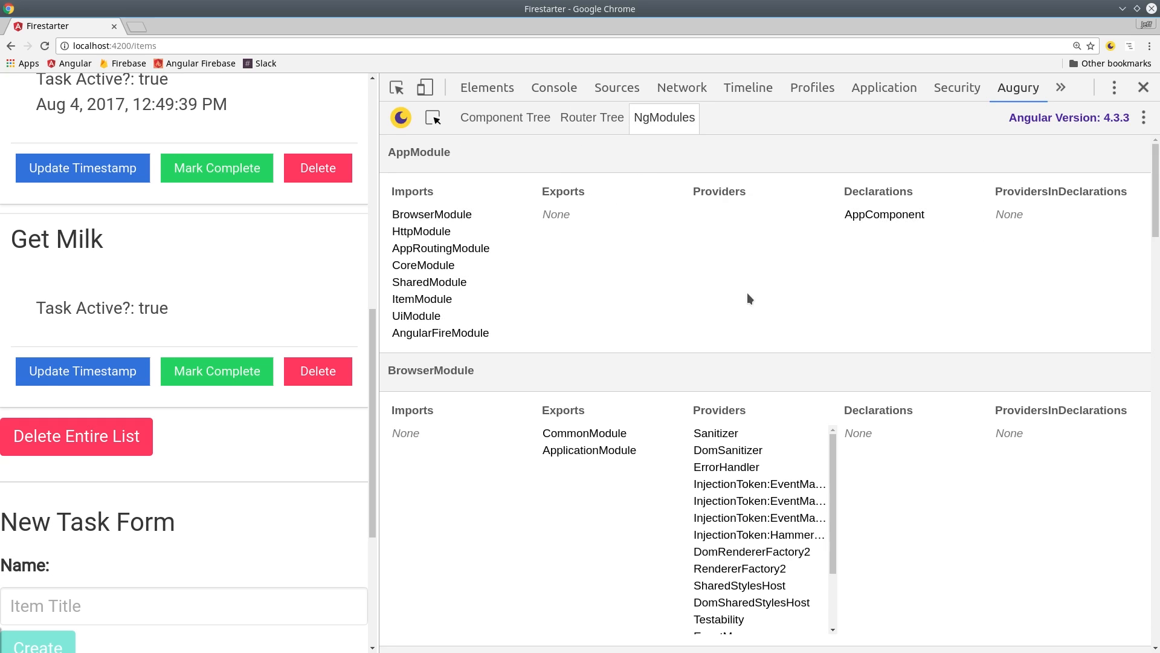
pyautogui.scroll(-4, 747, 293)
pyautogui.scroll(-4, 779, 376)
pyautogui.scroll(-6, 789, 386)
pyautogui.scroll(-4, 803, 399)
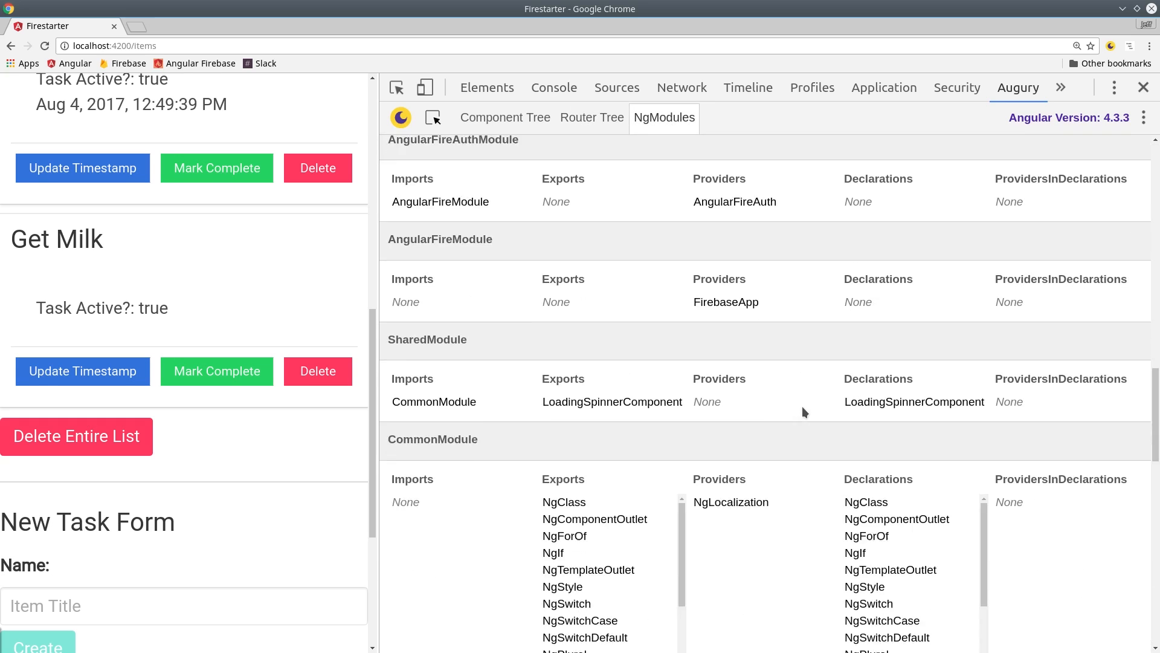
pyautogui.scroll(-4, 802, 406)
pyautogui.scroll(-5, 796, 404)
pyautogui.scroll(-4, 793, 426)
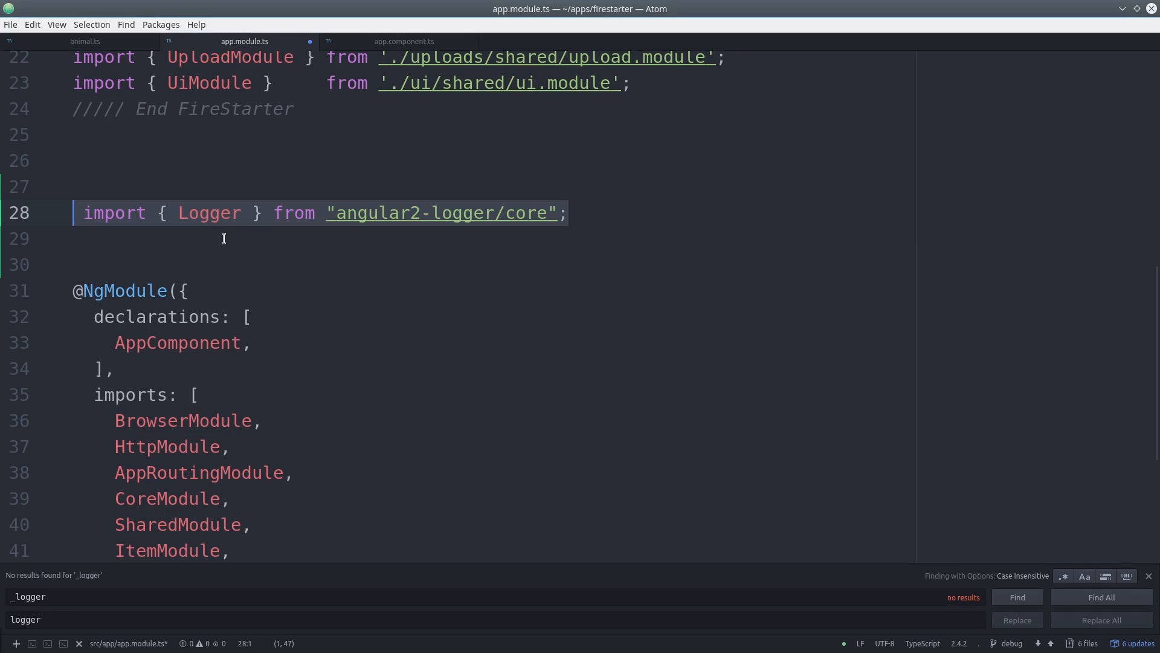
# Copy the Logger import and add Logger to the module's providers in app.module.ts.
pyautogui.click(350, 212)
pyautogui.moveTo(569, 213); pyautogui.dragTo(72, 213)
pyautogui.hotkey('ctrl', 'c')
pyautogui.click(401, 293)
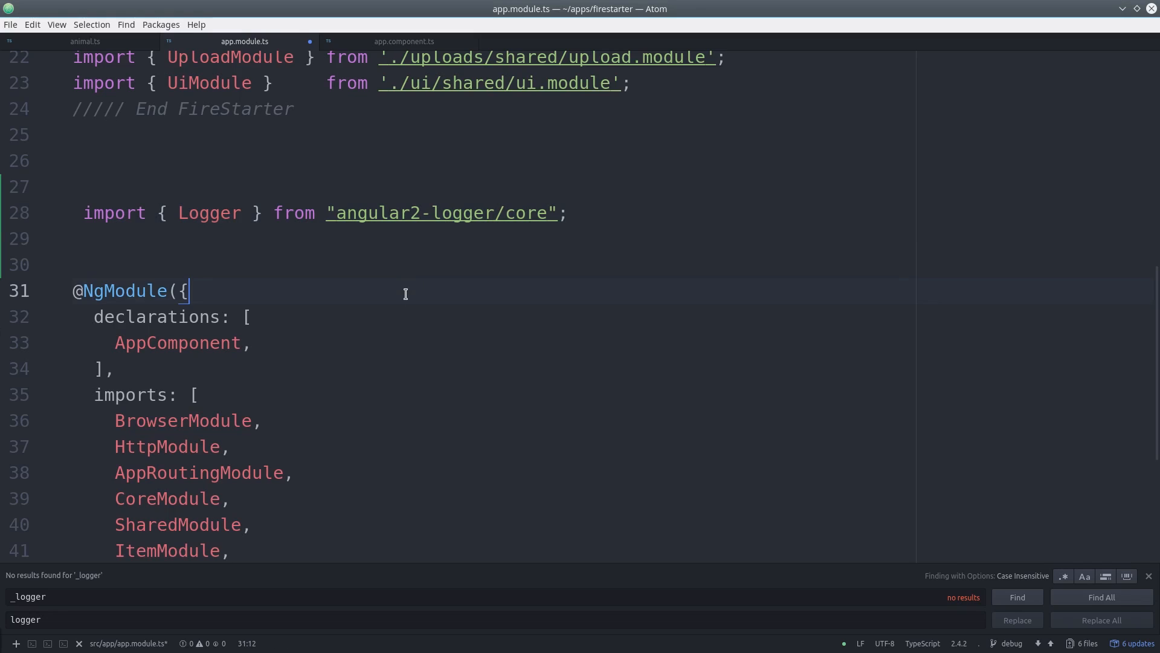
pyautogui.scroll(-5, 402, 293)
pyautogui.click(252, 461)
pyautogui.write('providers:[     Logger   ]')
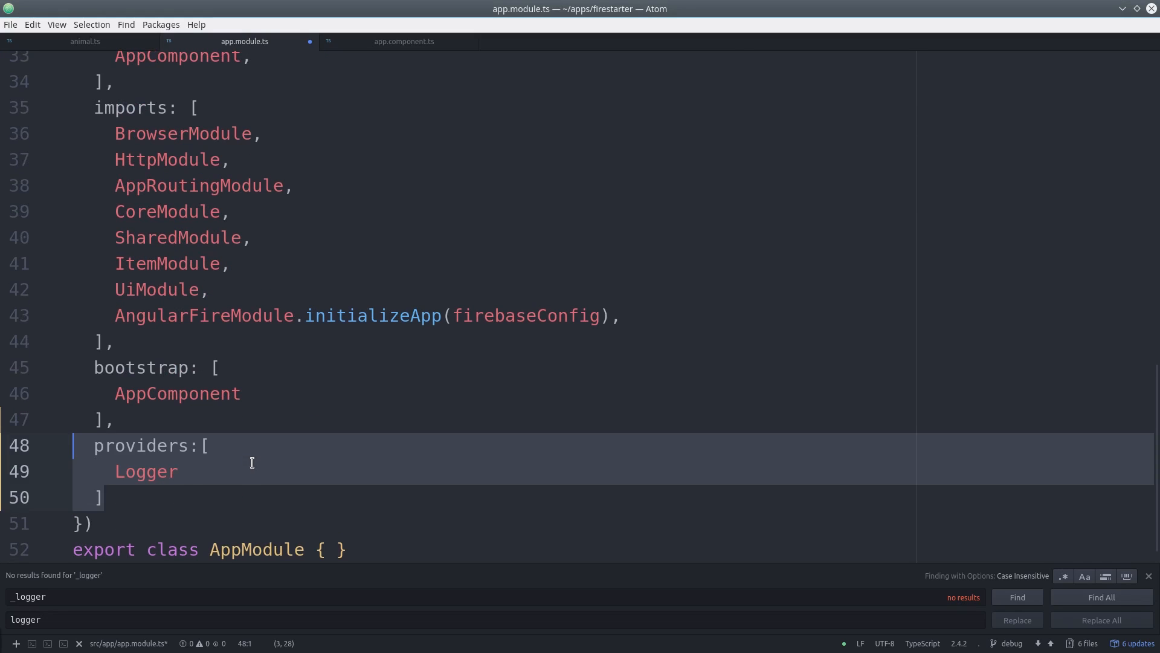
# Import Logger in app.component.ts and add logger.error and logger.warn calls in ngOnInit.
pyautogui.hotkey('ctrl', 'pagedown')
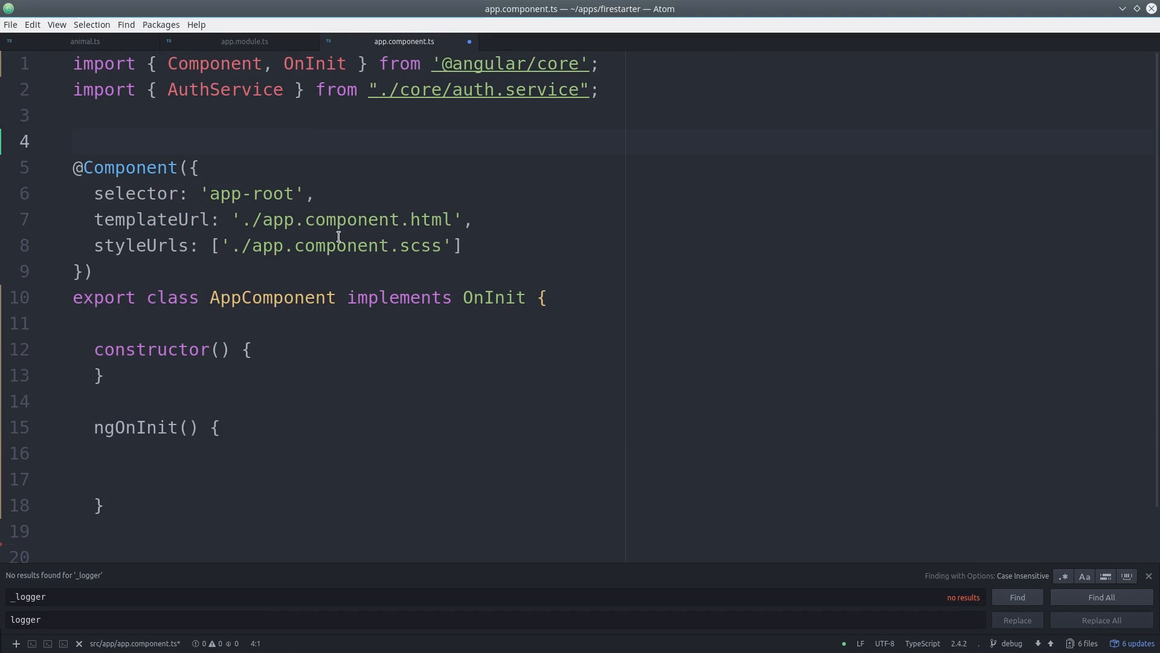
pyautogui.hotkey('ctrl', 'v')
pyautogui.click(334, 431)
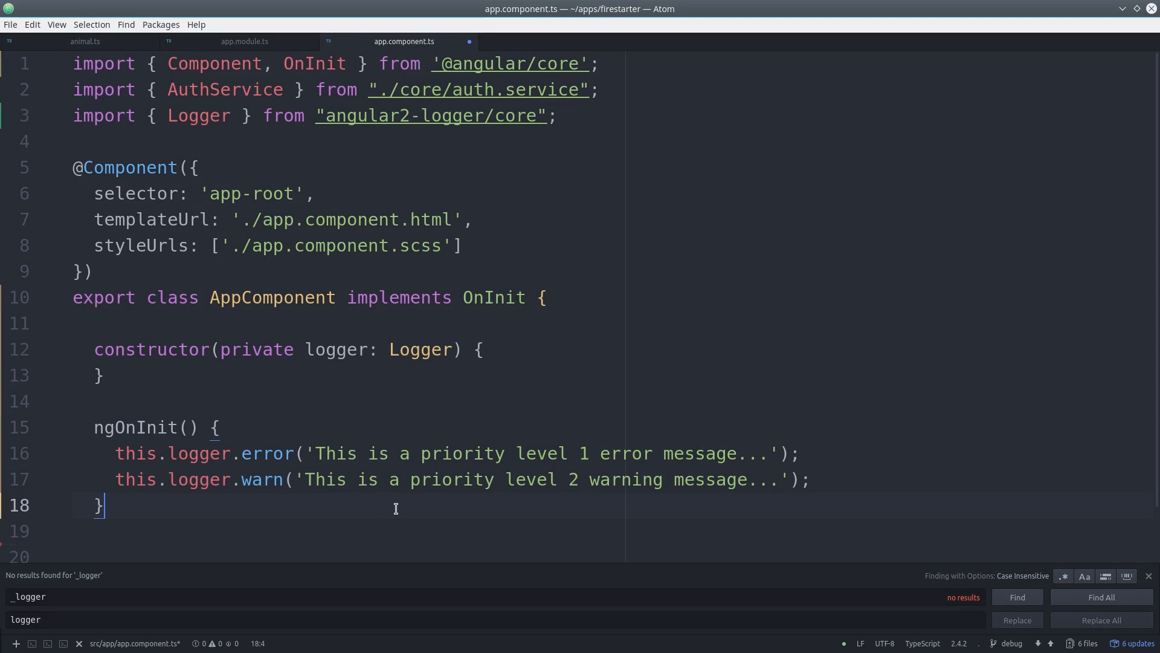
pyautogui.click(296, 488)
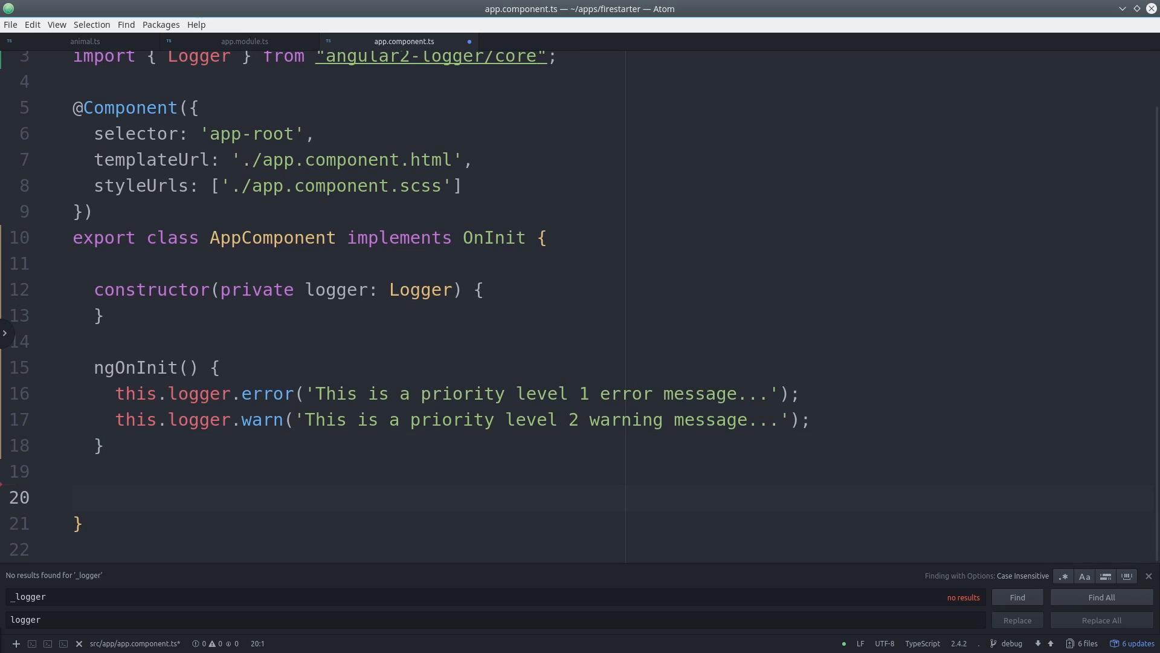
# Reload the app in Chrome and inspect the level-1 error and level-2 warning in the console.
pyautogui.hotkey('alt', 'Tab')
pyautogui.hotkey('ctrl', 'r')
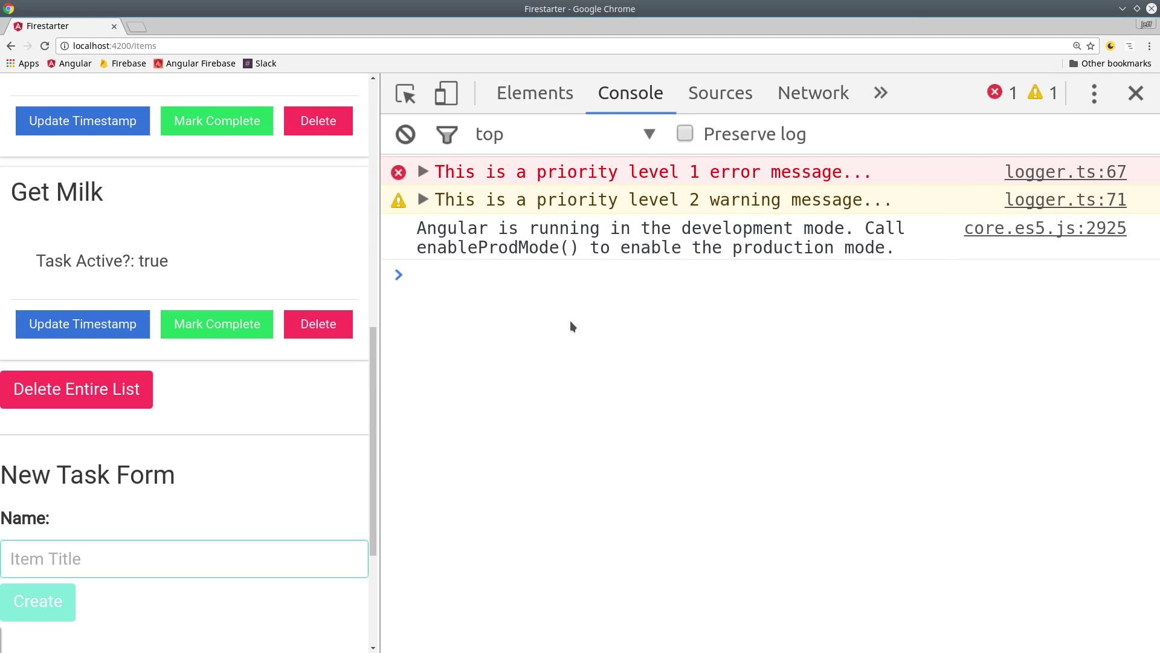
pyautogui.click(570, 320)
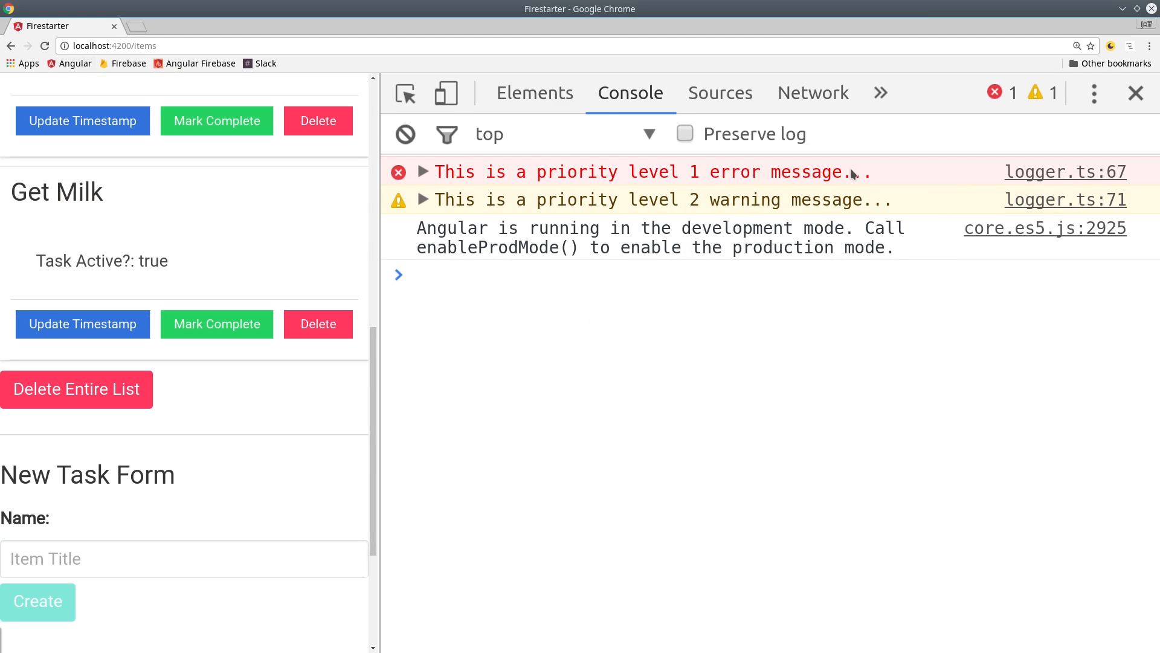
pyautogui.moveTo(852, 173); pyautogui.dragTo(489, 172)
pyautogui.click(839, 202)
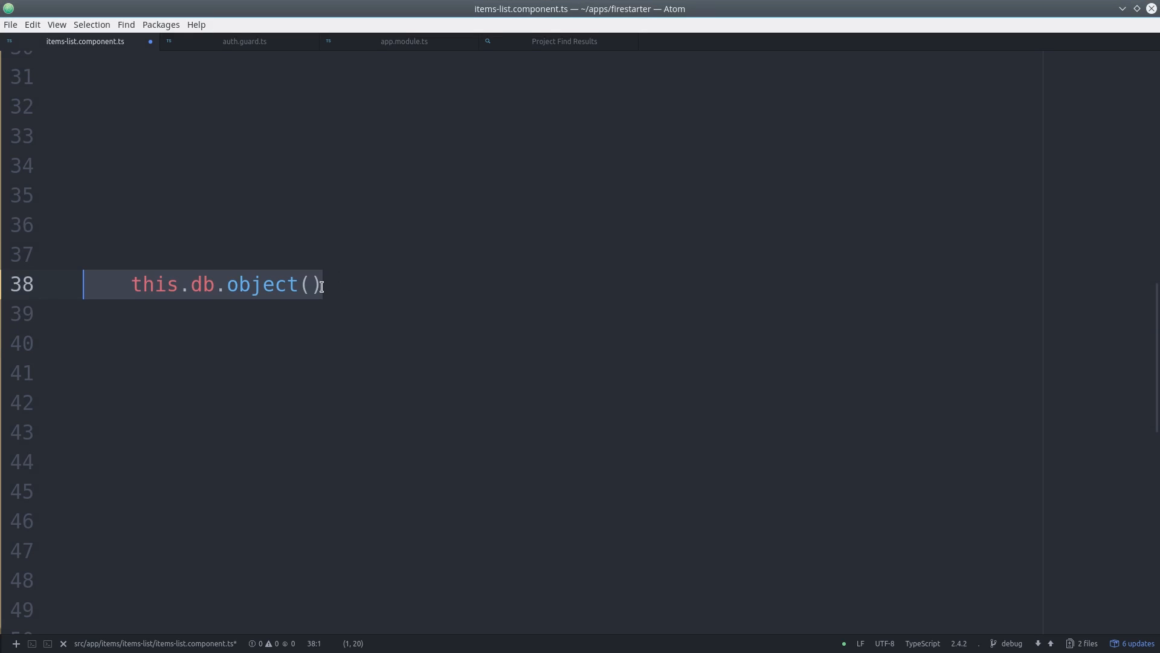
# Chain a .do(console.log) 'before map' logger onto the this.db.object(...) title query.
pyautogui.click(707, 350)
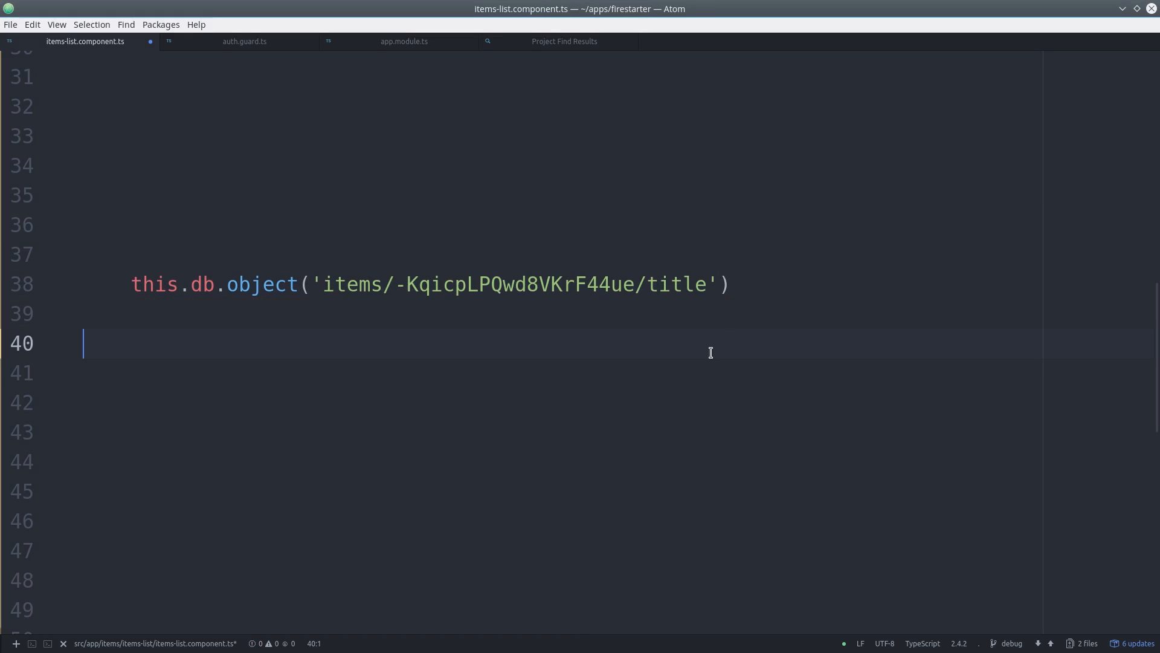
pyautogui.click(753, 284)
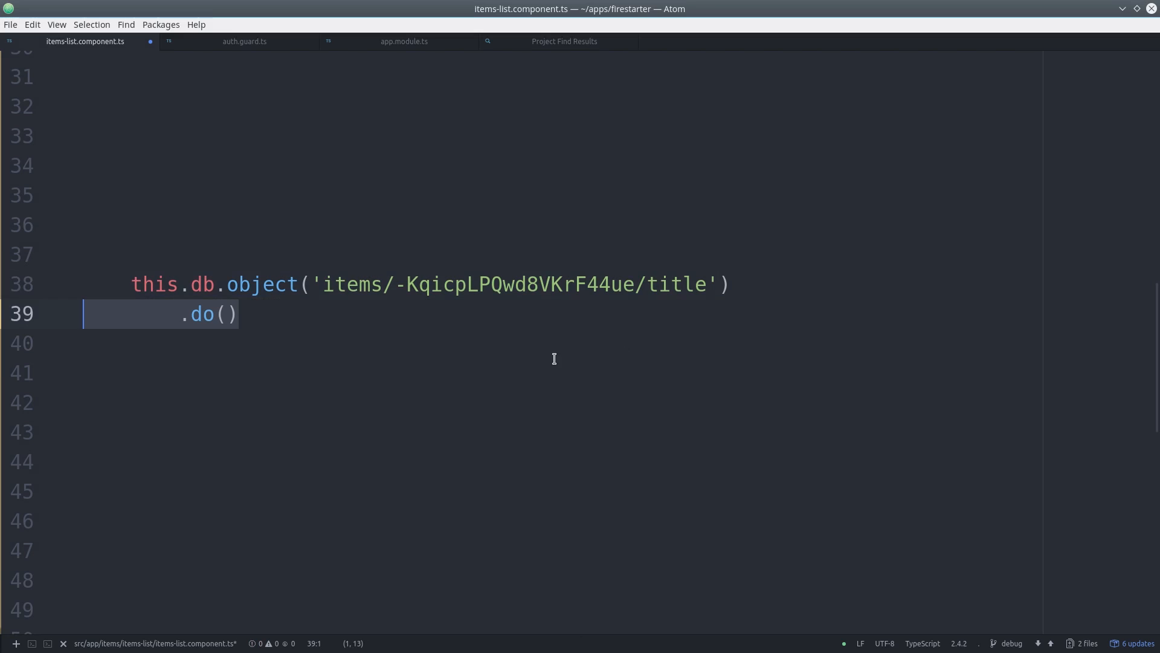
pyautogui.write('val =>')
pyautogui.click(358, 315)
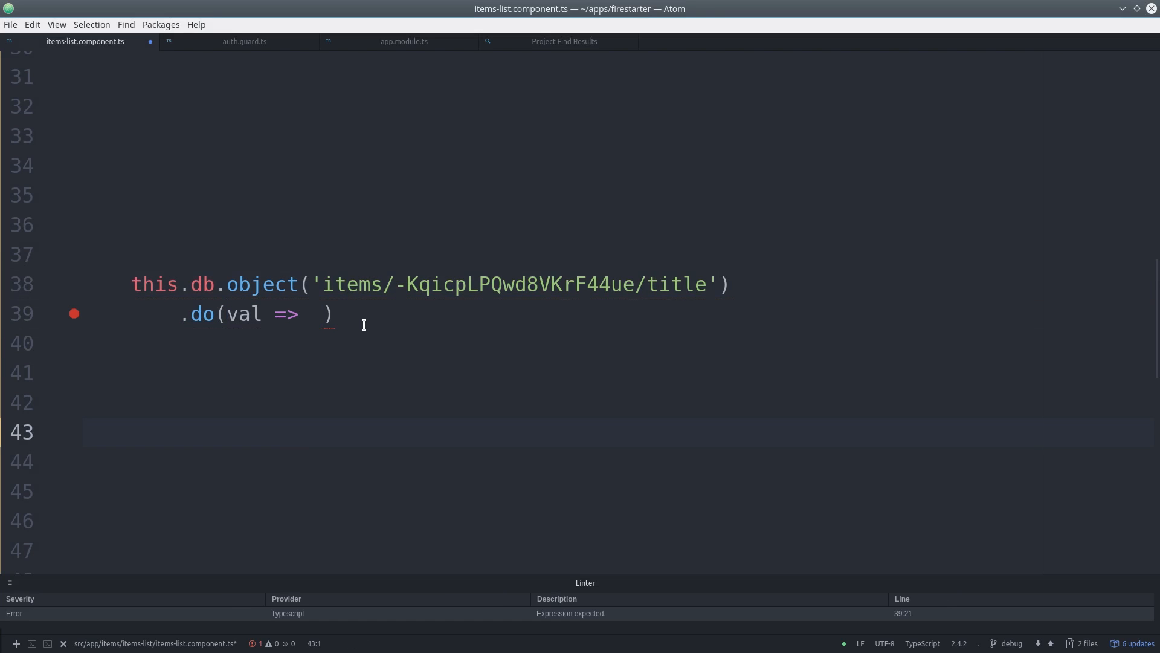
pyautogui.write("console.log('before map', val)")
pyautogui.click(627, 363)
pyautogui.click(665, 315)
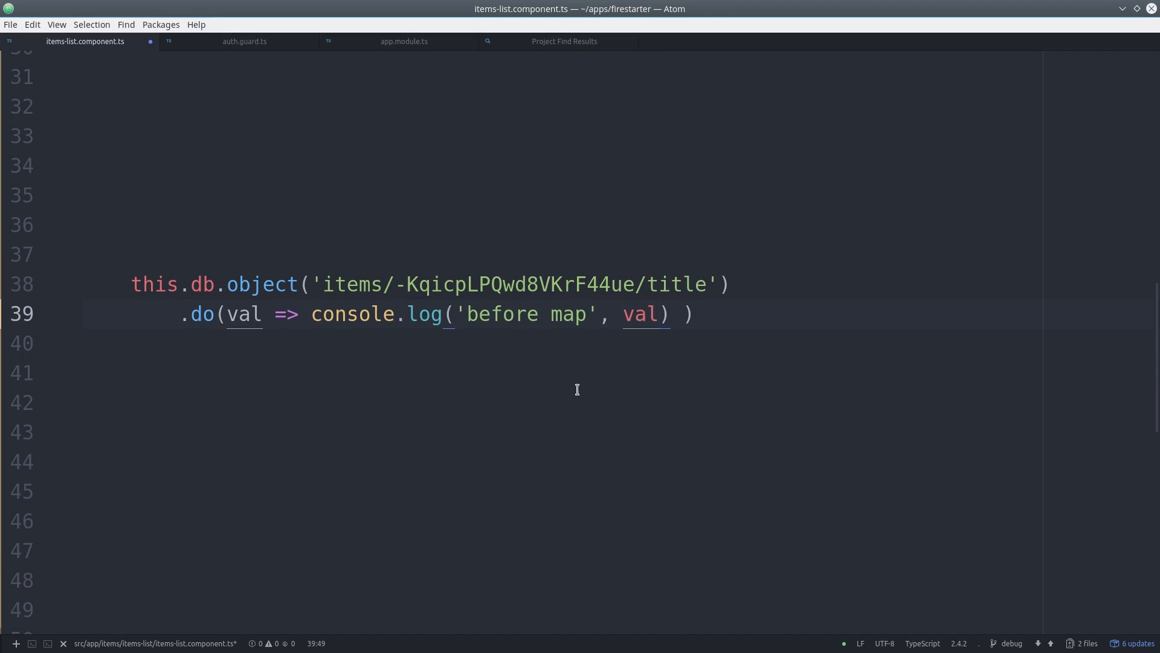
pyautogui.moveTo(456, 315); pyautogui.dragTo(600, 315)
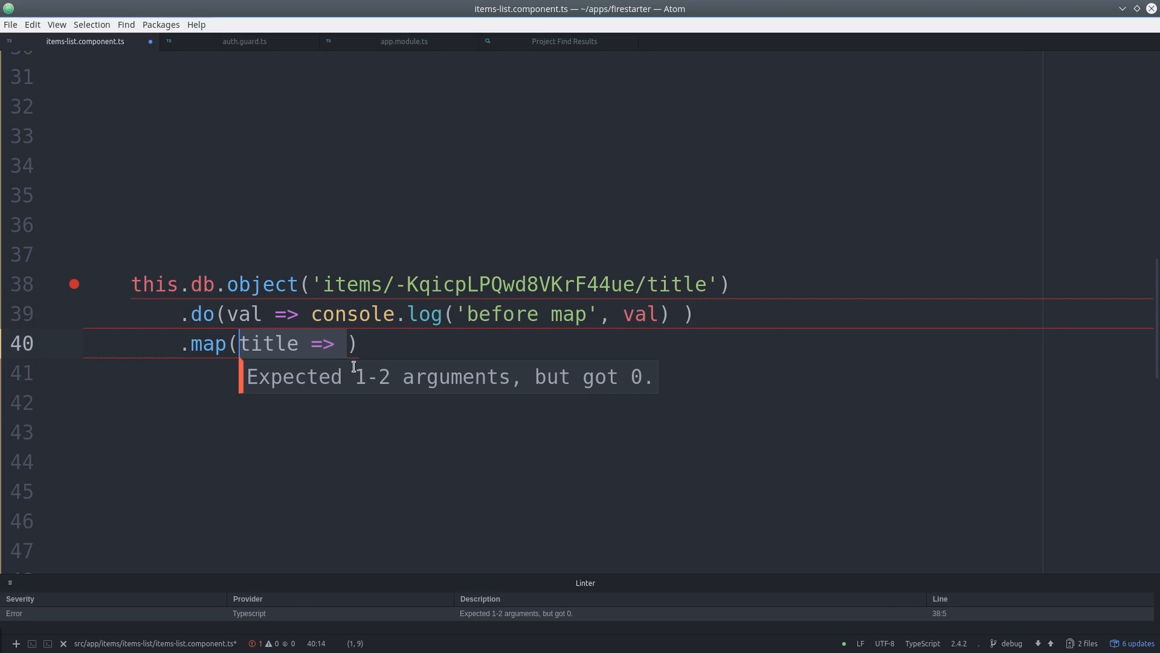
# Add .map(toUpperCase), an 'after map' .do log and .subscribe(), then return to the reloading app.
pyautogui.doubleClick(557, 353)
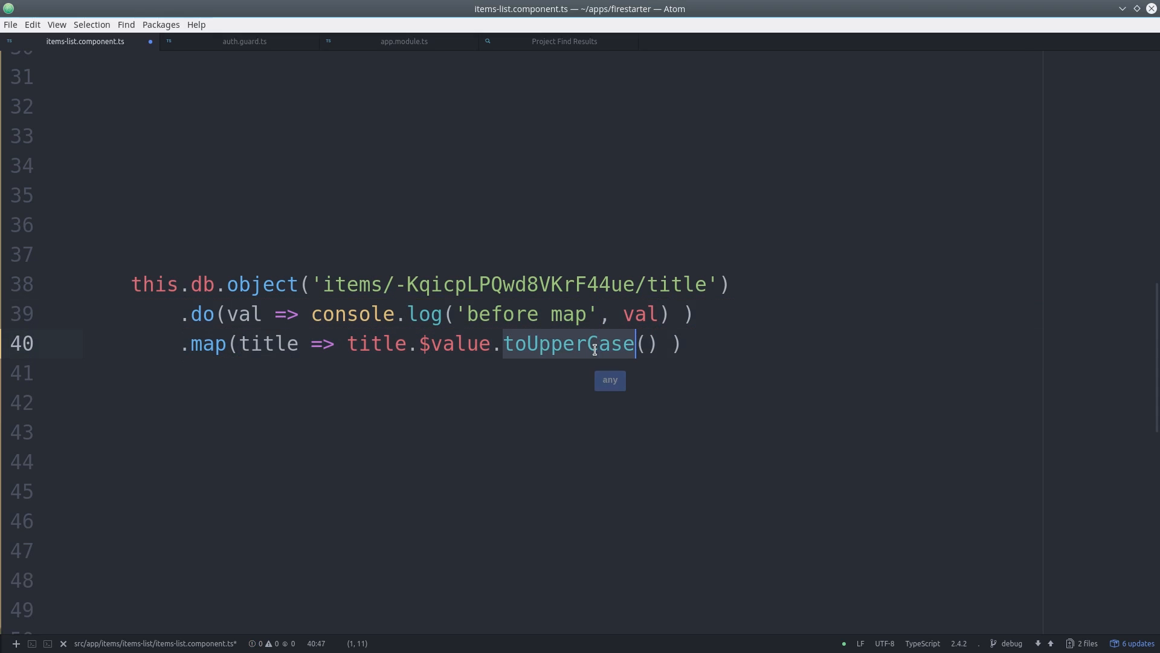
pyautogui.click(535, 406)
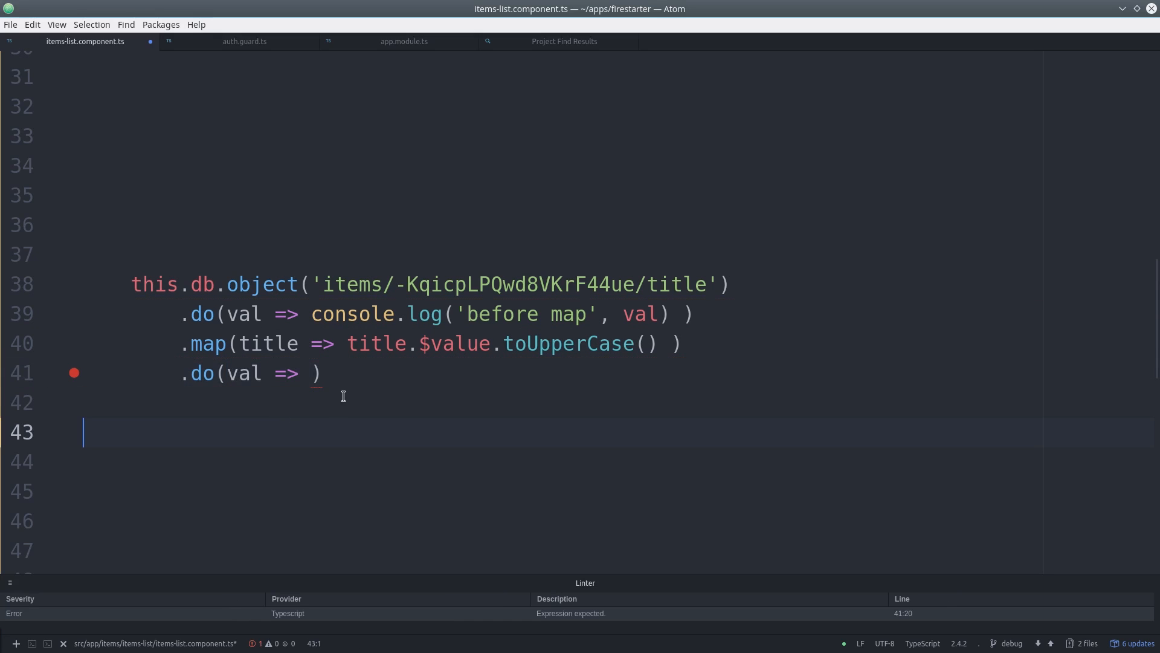
pyautogui.click(602, 373)
pyautogui.doubleClick(640, 373)
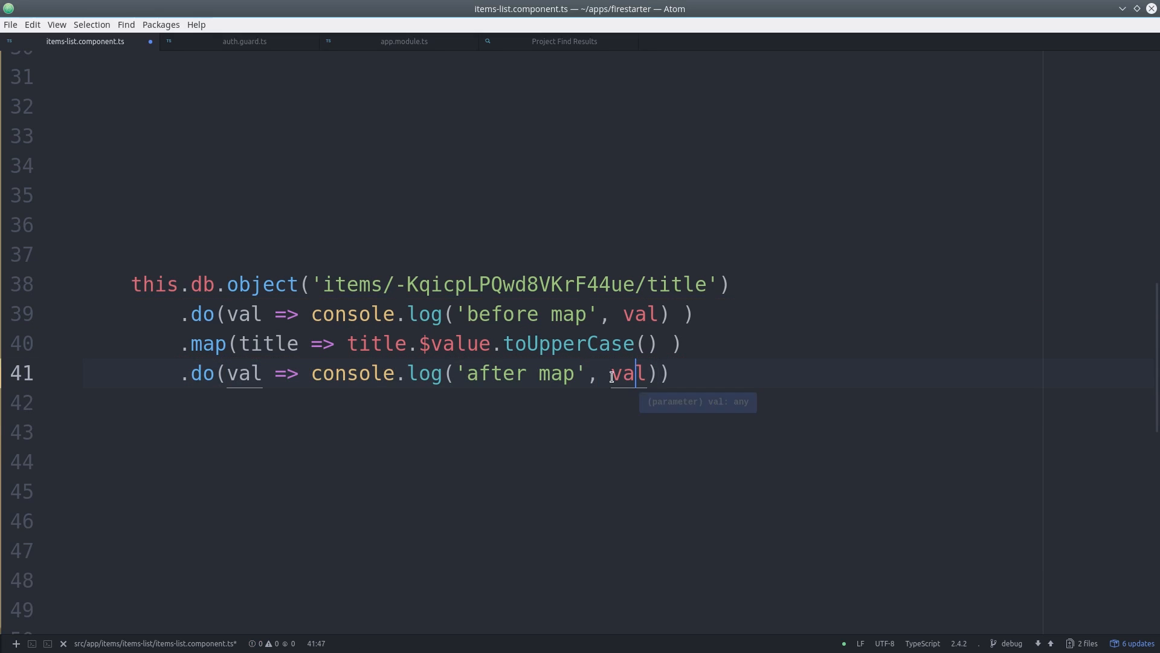
pyautogui.click(362, 432)
pyautogui.write('.subscribe()')
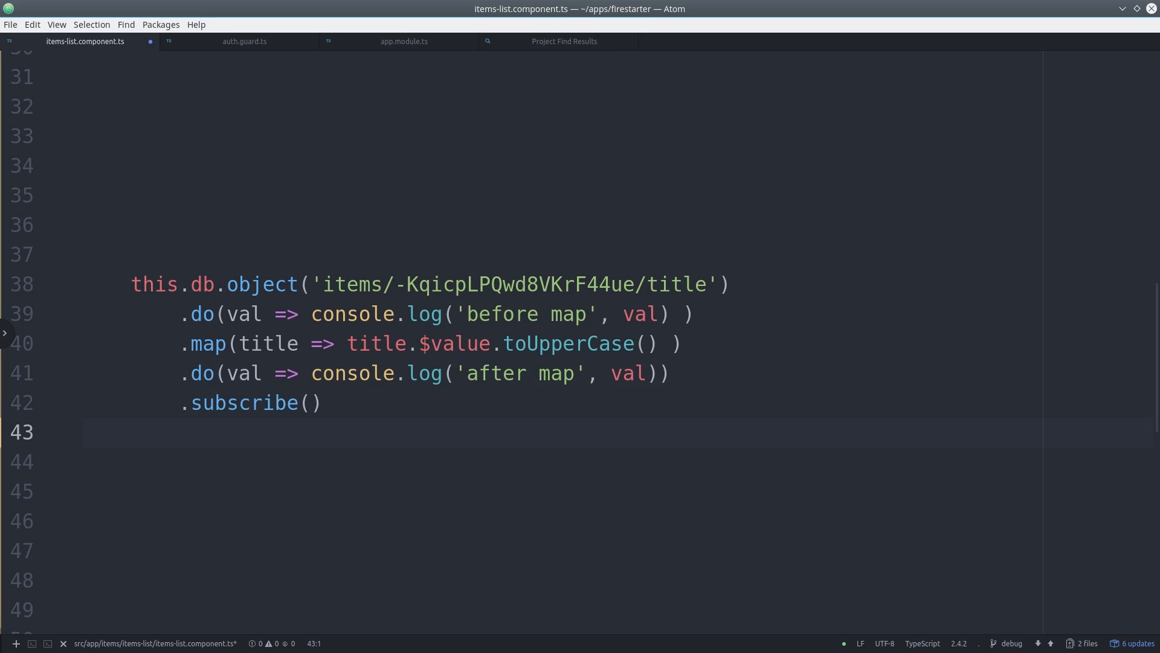
pyautogui.hotkey('alt', 'Tab')
pyautogui.click(44, 45)
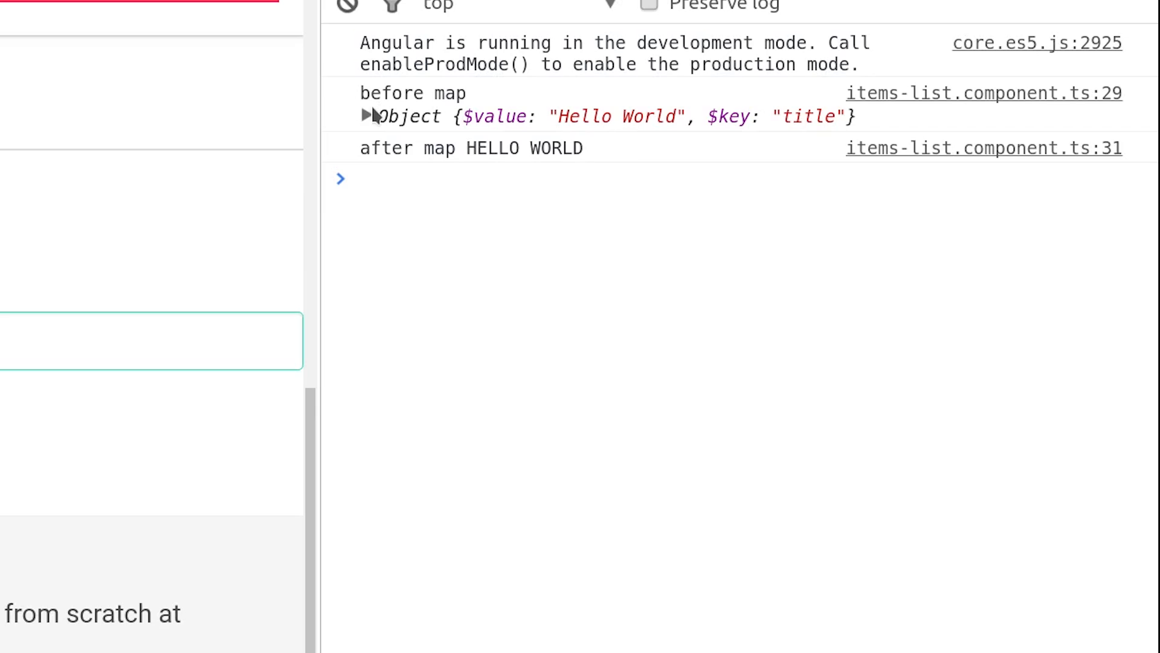
# Expand the 'before map' title object showing 'Hello World' and highlight the 'after map HELLO WORLD' line.
pyautogui.click(370, 115)
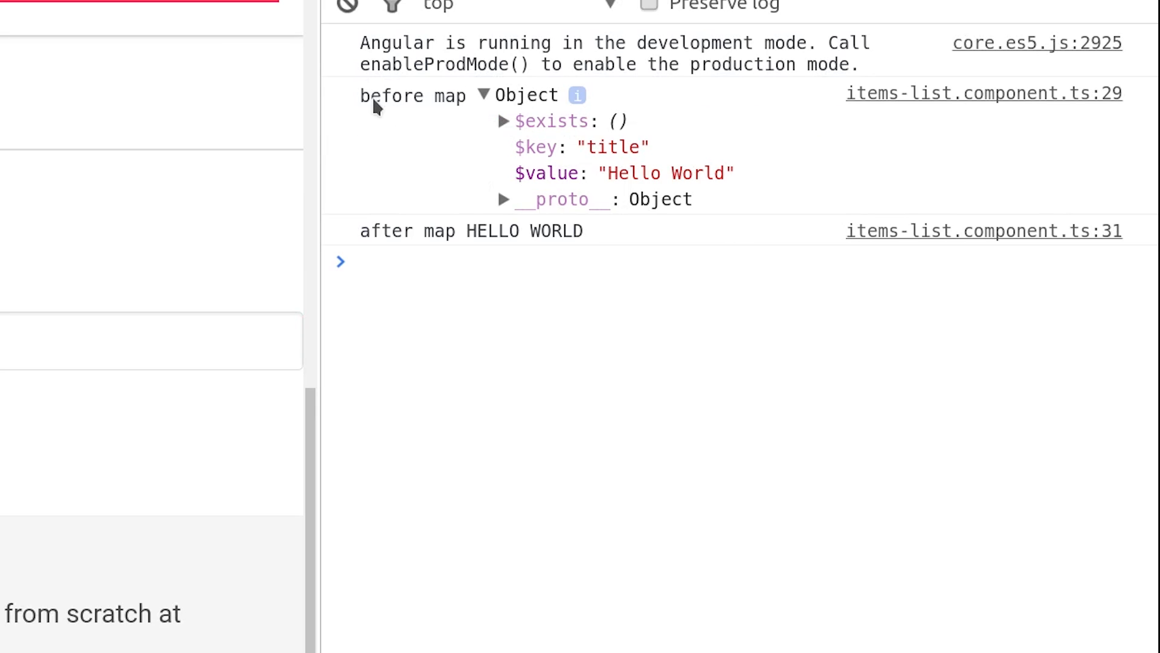
pyautogui.doubleClick(372, 97)
pyautogui.click(356, 233)
pyautogui.moveTo(356, 233); pyautogui.dragTo(584, 231)
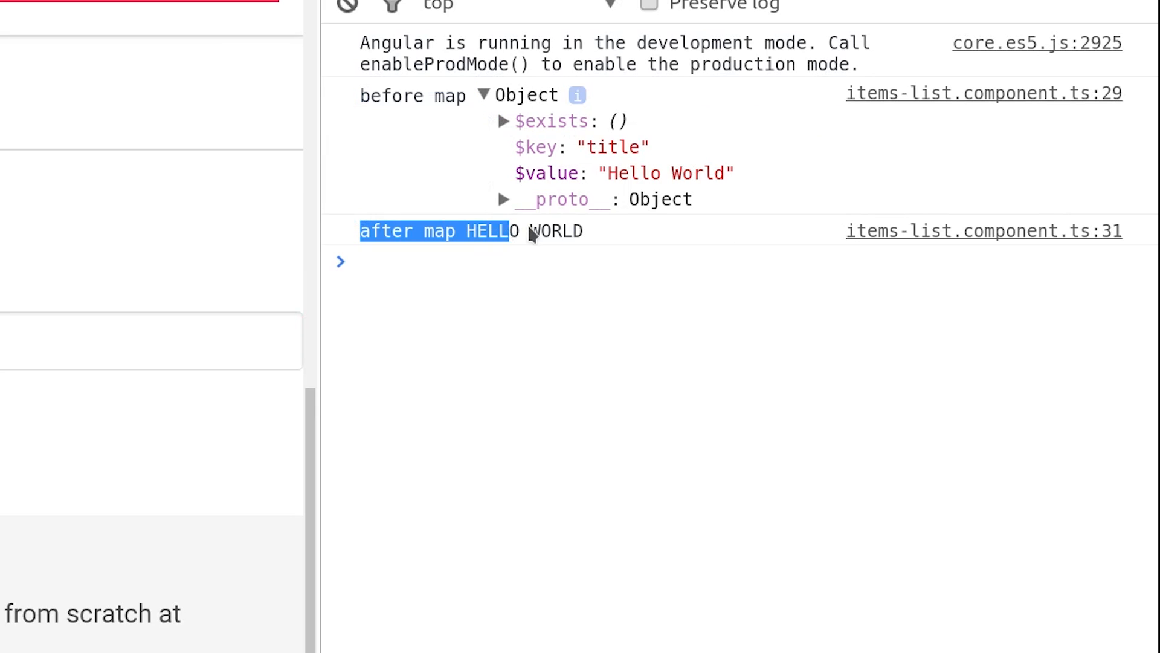
pyautogui.click(630, 314)
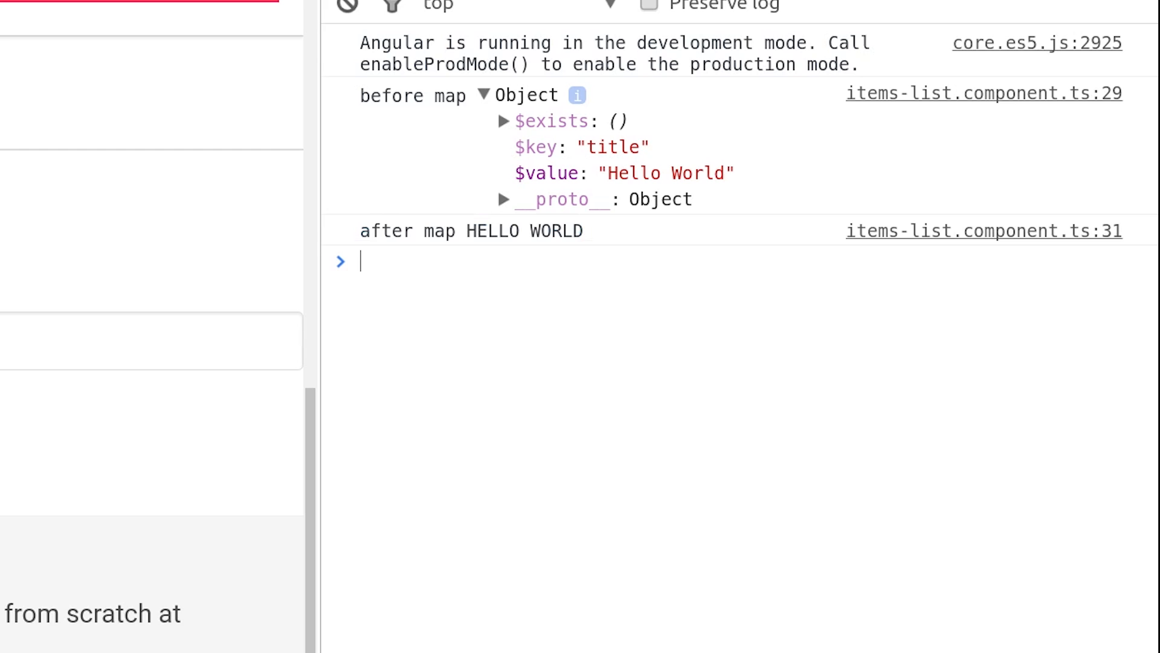